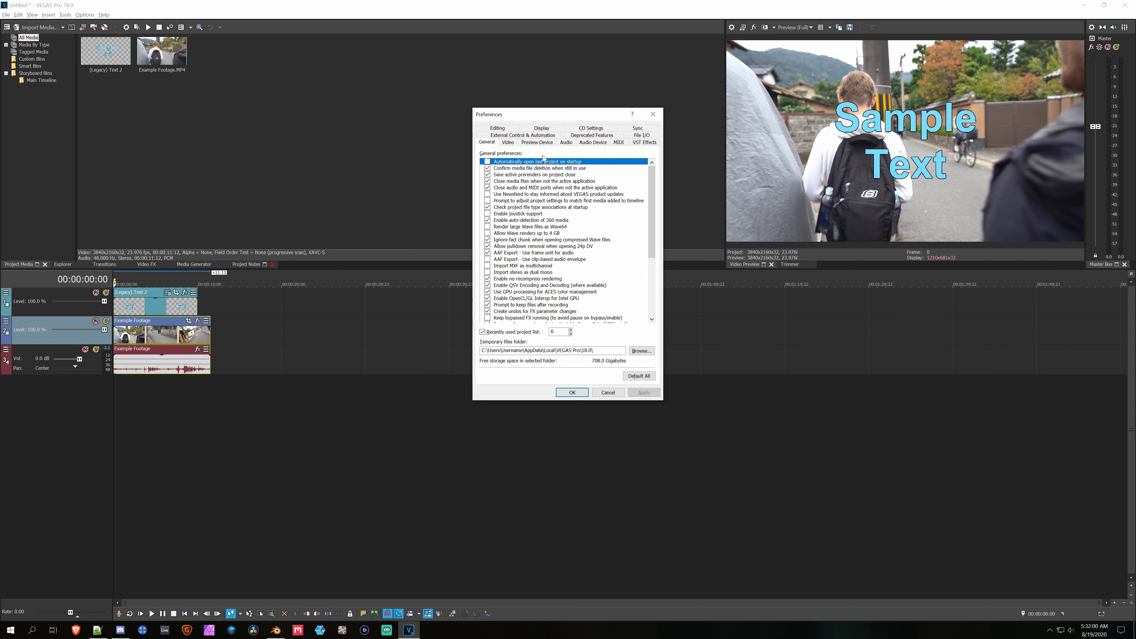
Step: Check the Deprecated Features preferences, including Enable Video Capture, and look at the VEGAS Capture window before closing it
{"action": "left_click", "coordinate": [576, 136]}
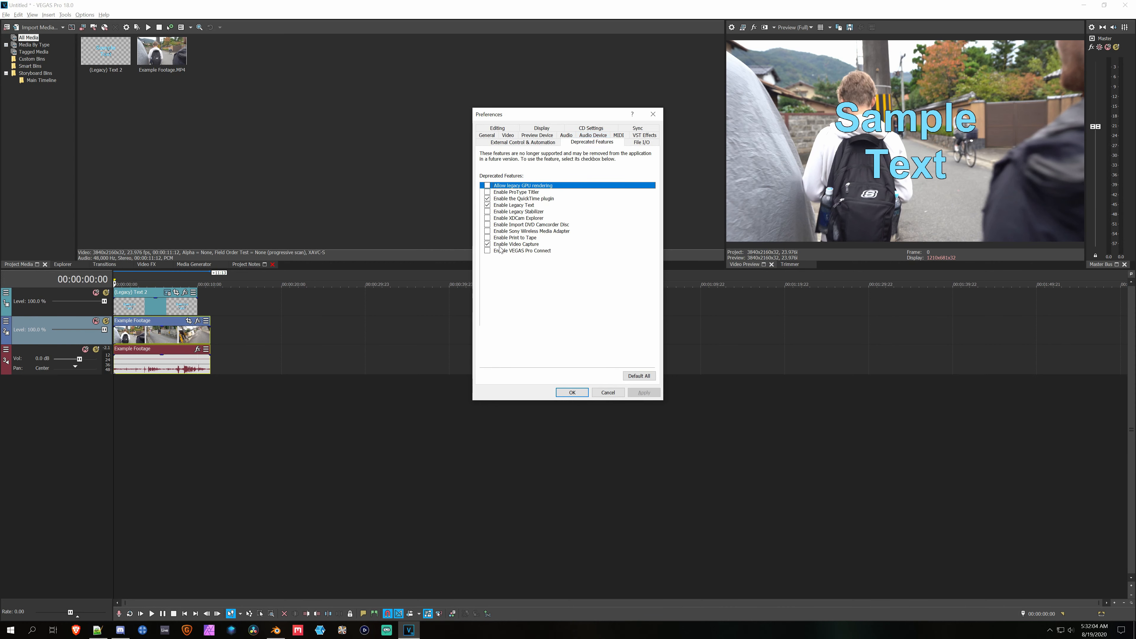
{"action": "left_click", "coordinate": [653, 114]}
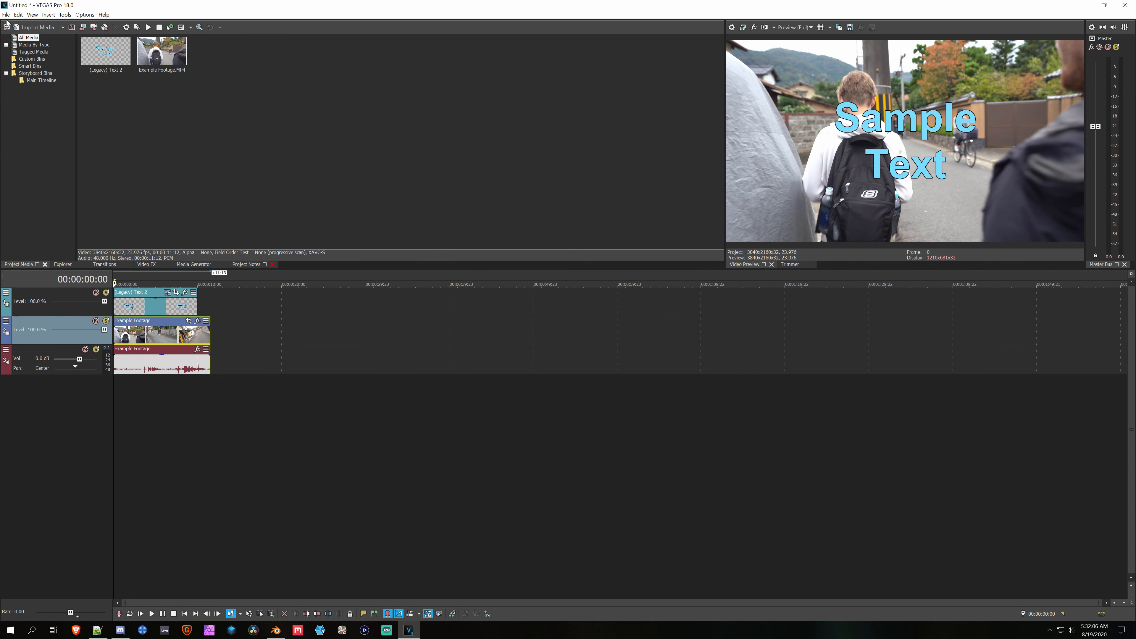
{"action": "left_click", "coordinate": [6, 15]}
{"action": "left_click", "coordinate": [20, 126]}
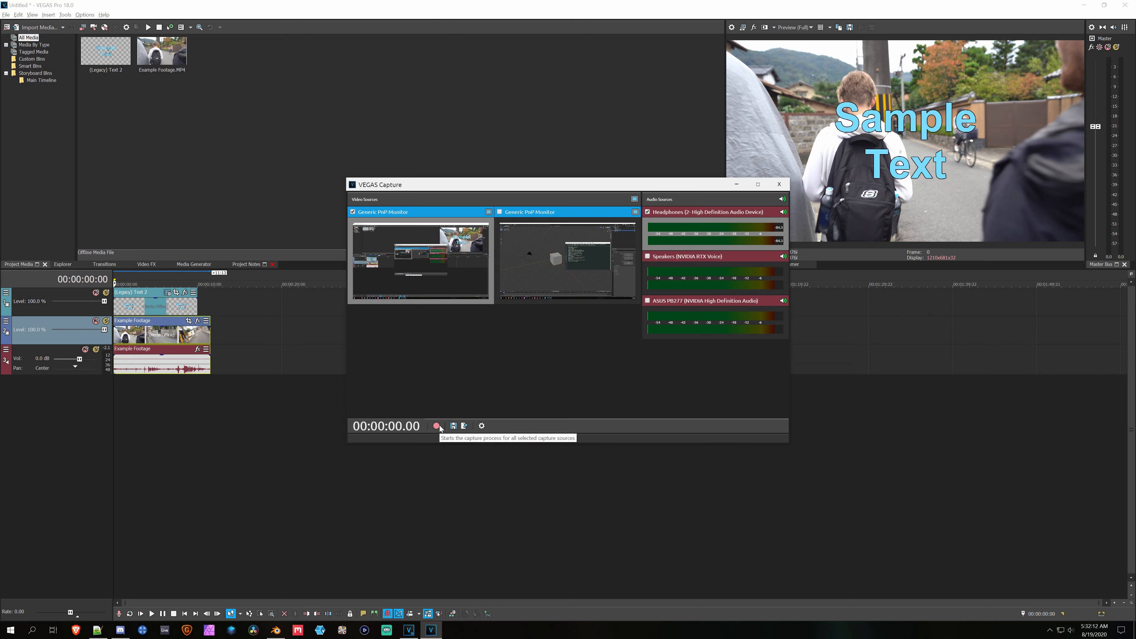
{"action": "left_click", "coordinate": [778, 184]}
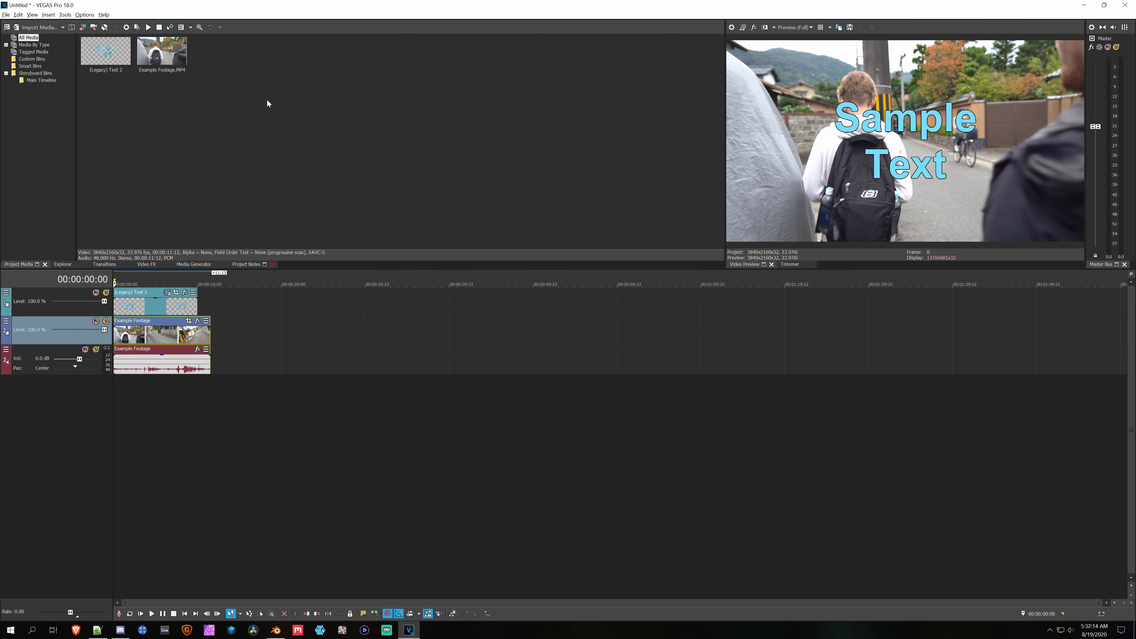
Step: Create a video proxy for Example Footage.MP4 in the project media
{"action": "right_click", "coordinate": [153, 56]}
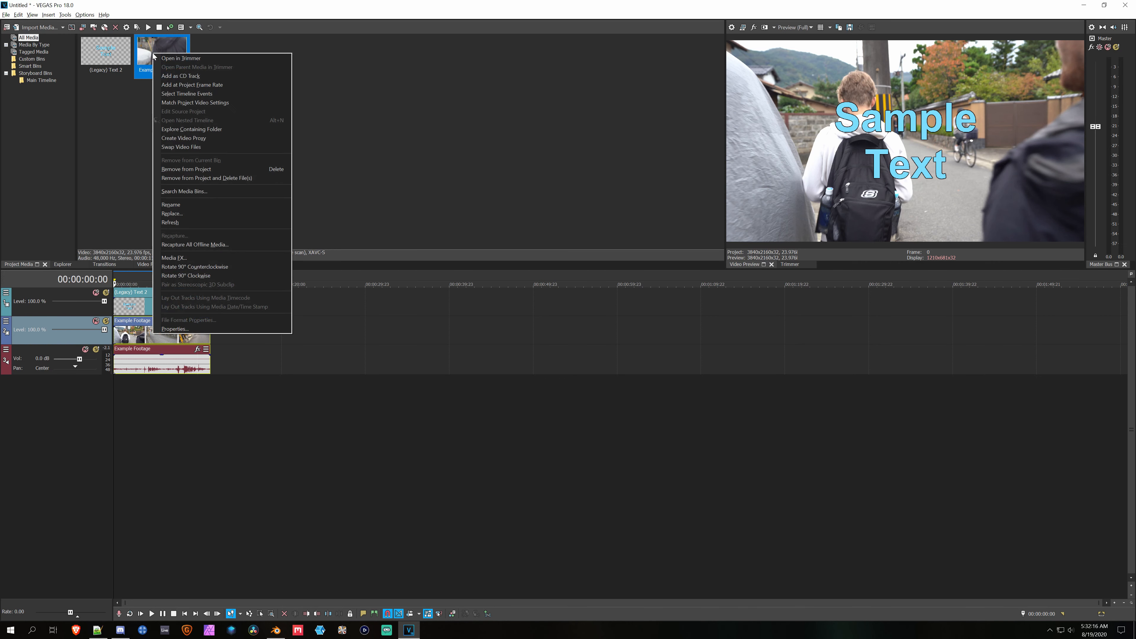
{"action": "left_click", "coordinate": [215, 138]}
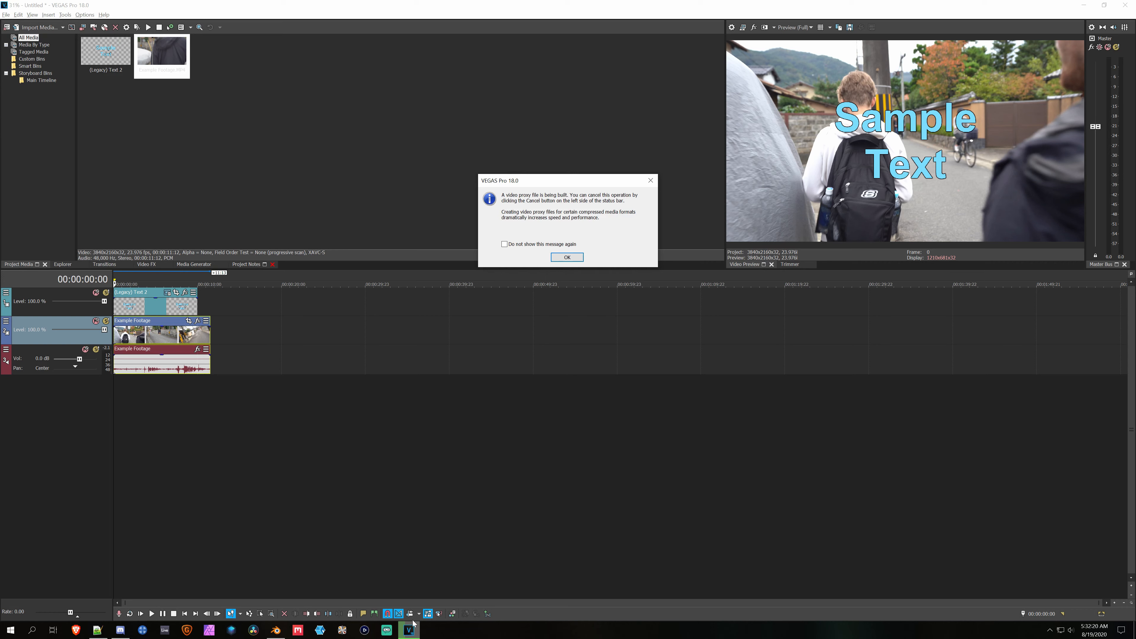
{"action": "left_click", "coordinate": [568, 258]}
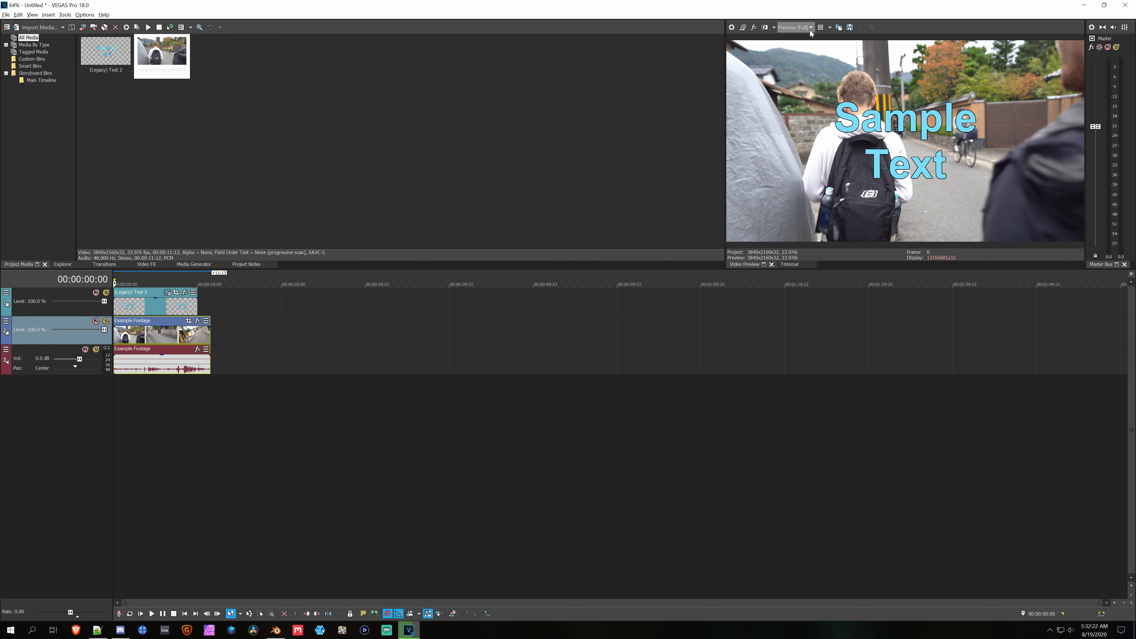
Step: Examine the video preview quality choices Draft, Preview, Good and Best with their resolution options
{"action": "left_click", "coordinate": [794, 27]}
{"action": "mouse_move", "coordinate": [803, 45]}
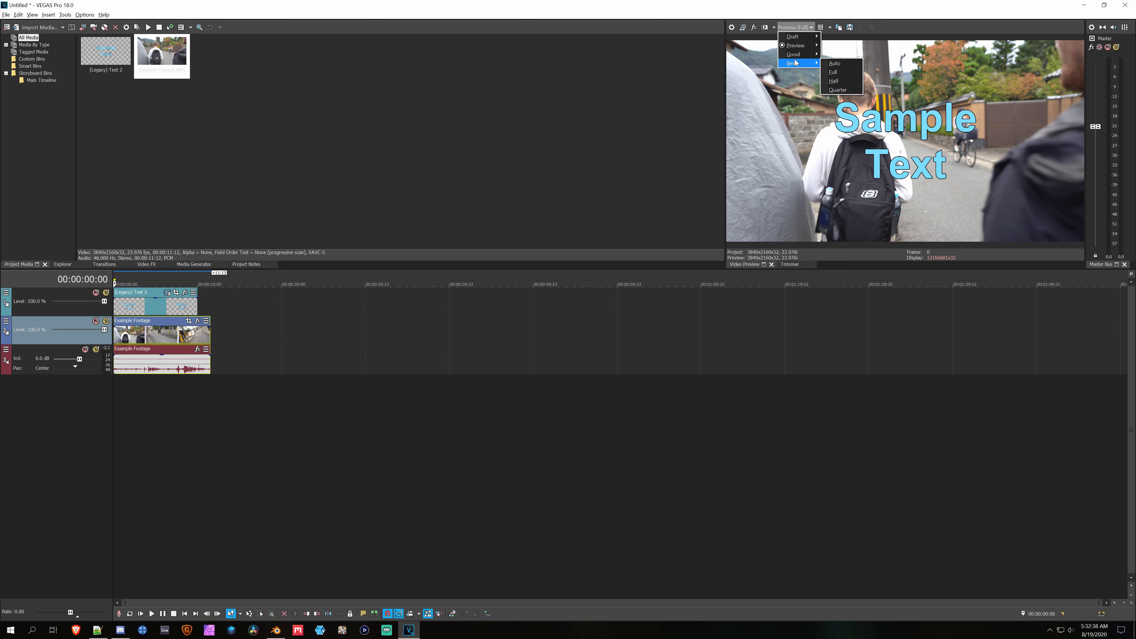
{"action": "left_click", "coordinate": [281, 321]}
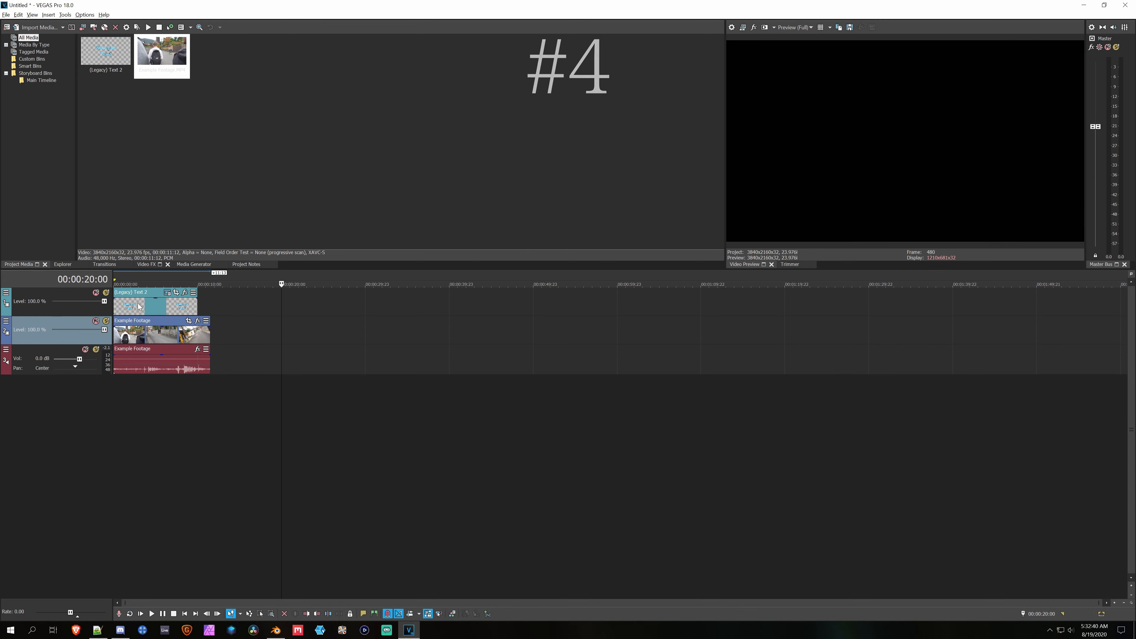
Step: Apply the default Black and White effect to the track containing the text event
{"action": "left_click", "coordinate": [127, 311]}
{"action": "left_click", "coordinate": [144, 264]}
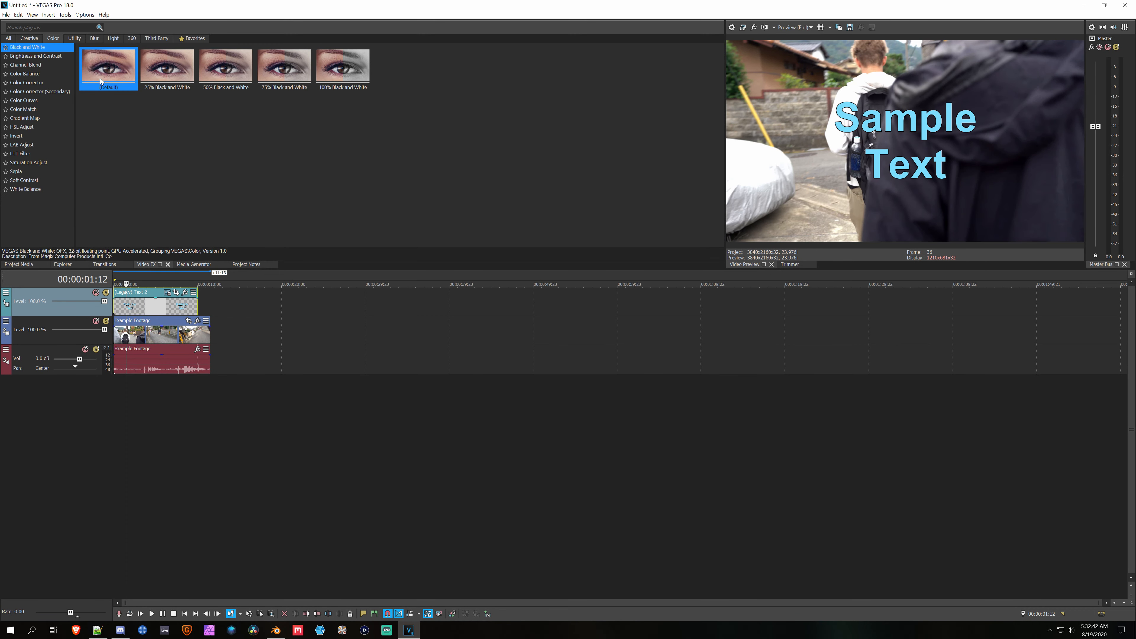
{"action": "left_click_drag", "start_coordinate": [100, 77], "coordinate": [45, 301]}
{"action": "left_click_drag", "start_coordinate": [170, 152], "coordinate": [128, 161]}
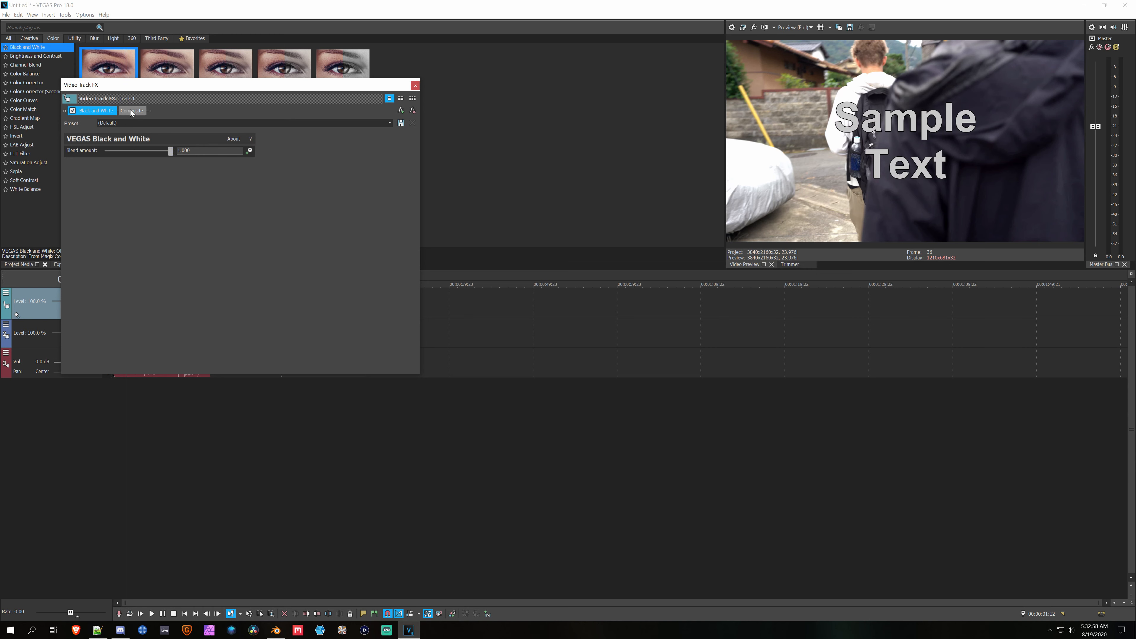
Step: Move the Black and White effect after Composite in the track's effect chain and remove it
{"action": "left_click_drag", "start_coordinate": [57, 115], "coordinate": [57, 112]}
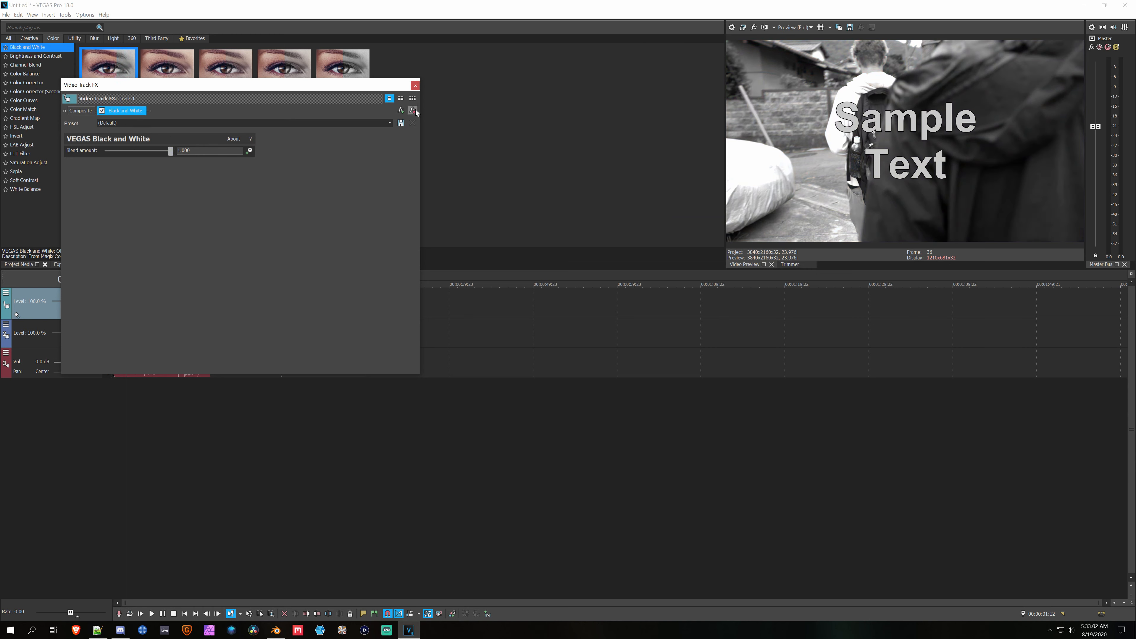
{"action": "left_click", "coordinate": [414, 111]}
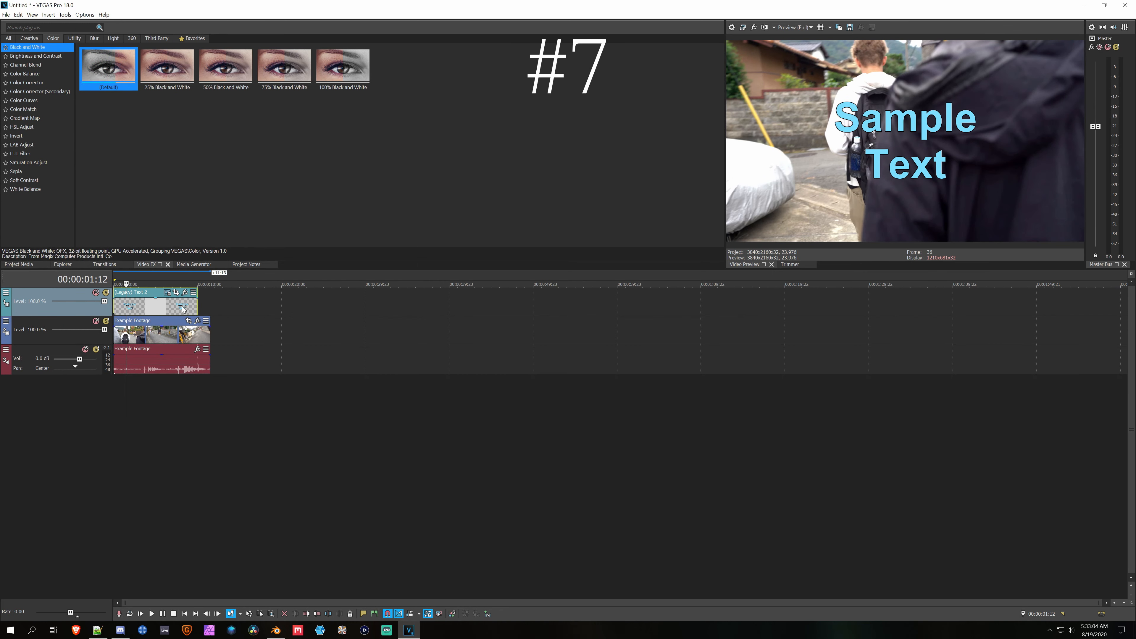
Step: Mark a short time selection on the timeline from 00:00:03:13 to 00:00:04:06
{"action": "double_click", "coordinate": [148, 307]}
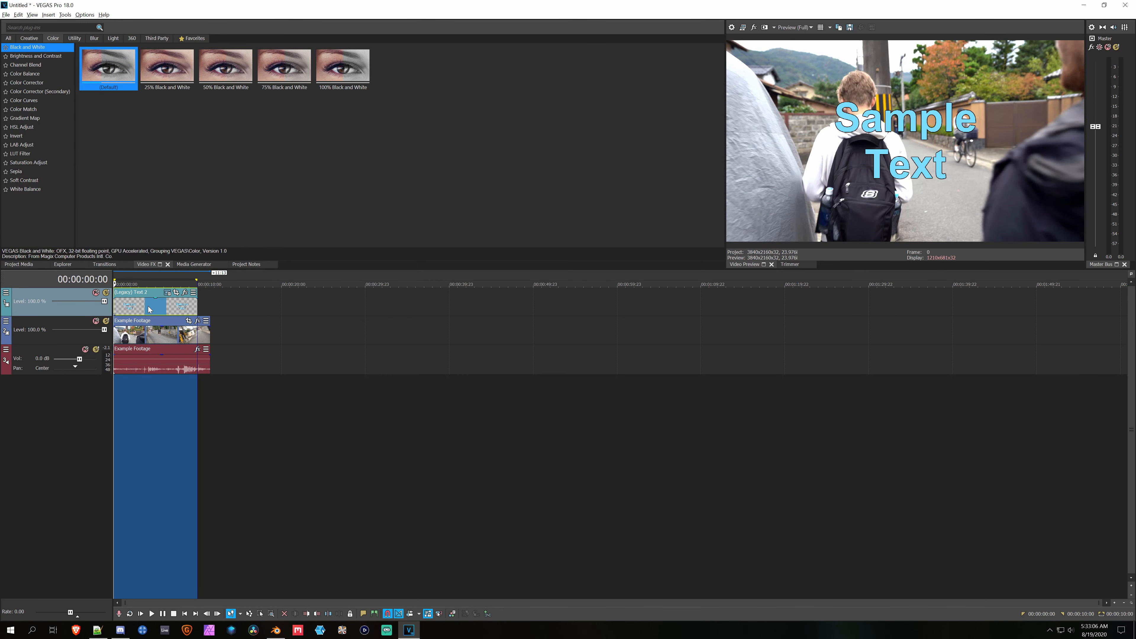
{"action": "left_click", "coordinate": [143, 306]}
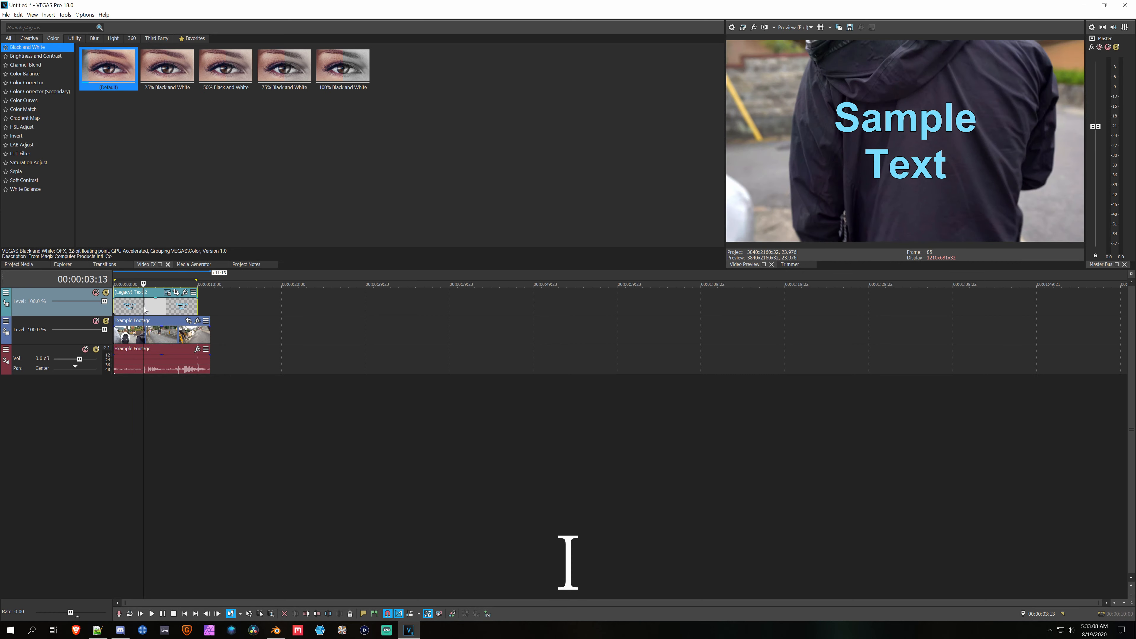
{"action": "left_click", "coordinate": [148, 306]}
{"action": "key", "text": "o"}
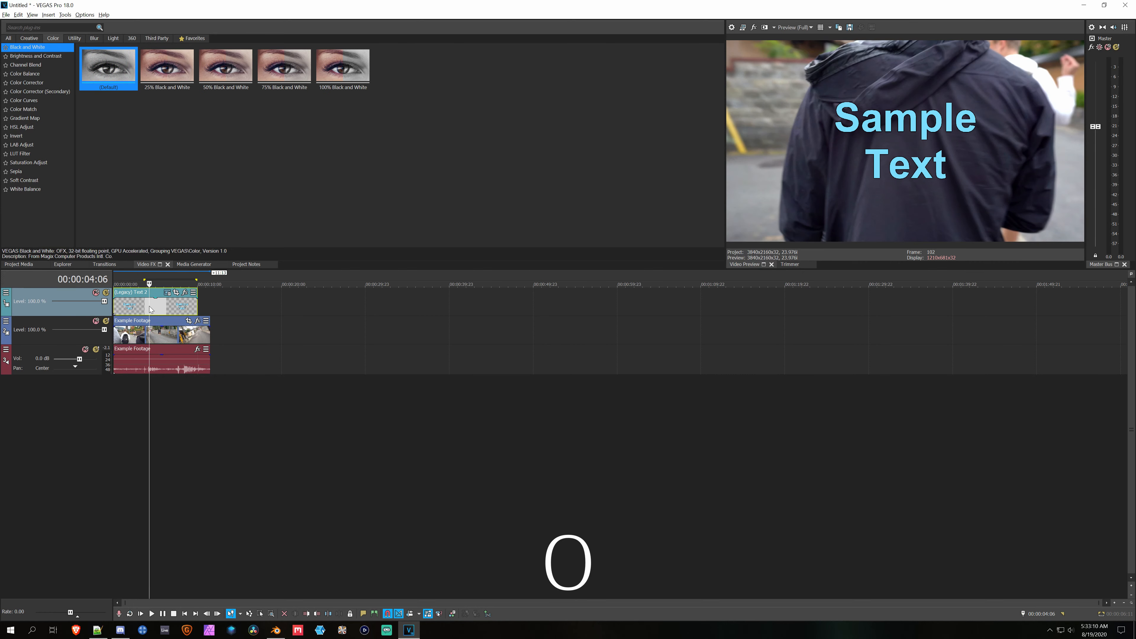
Step: Turn on loop playback, play the marked time selection and stop it
{"action": "key", "text": "q"}
{"action": "left_click", "coordinate": [144, 308]}
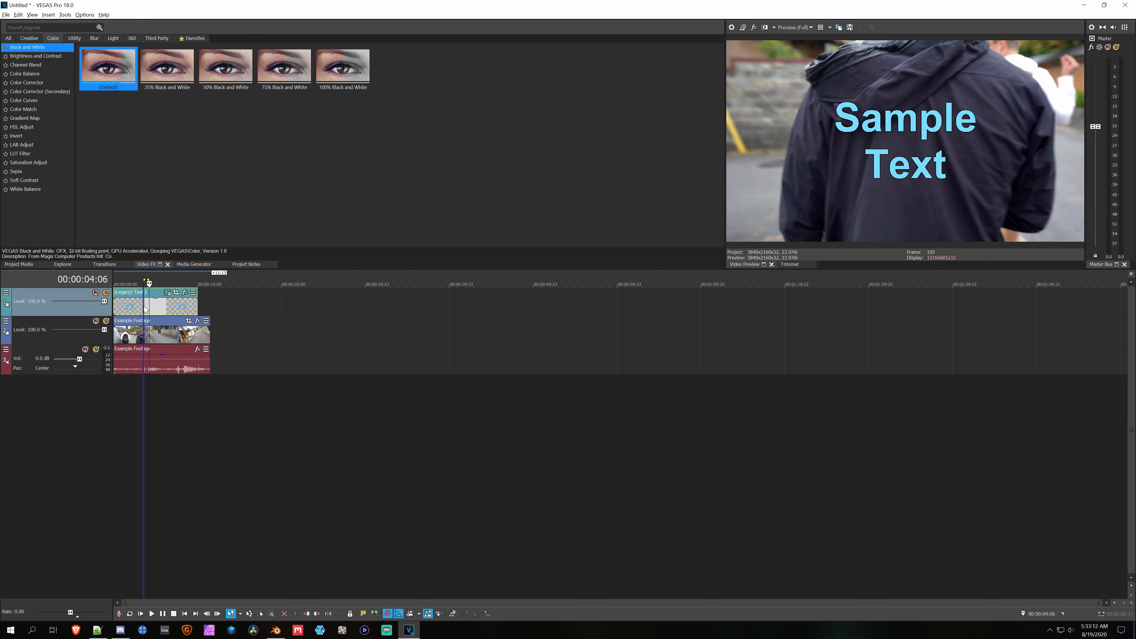
{"action": "key", "text": "space"}
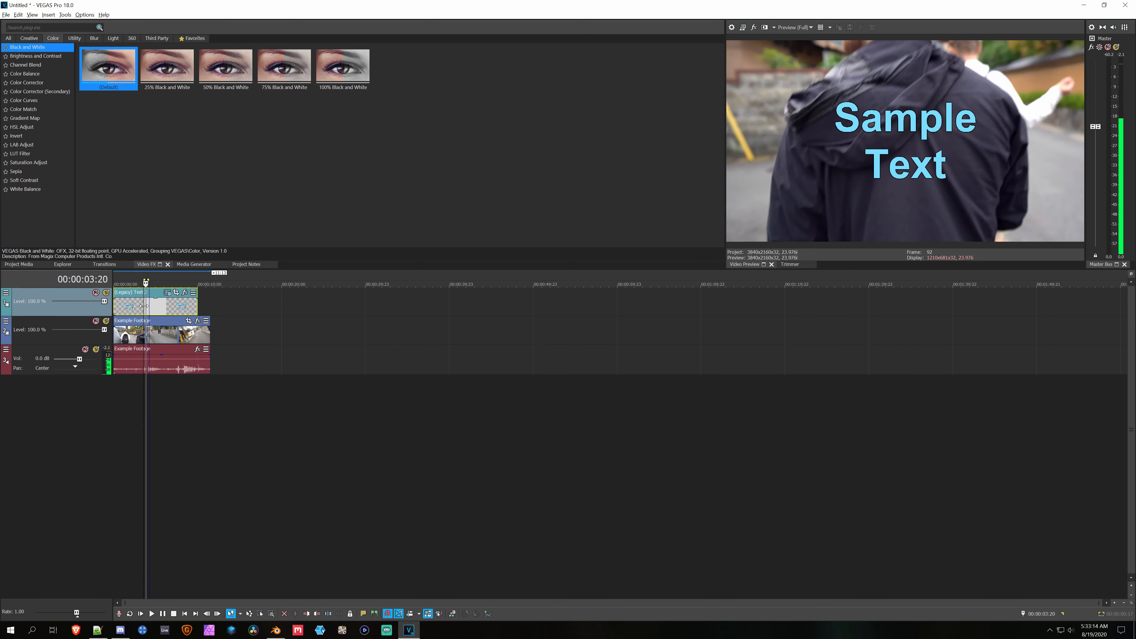
{"action": "key", "text": "space"}
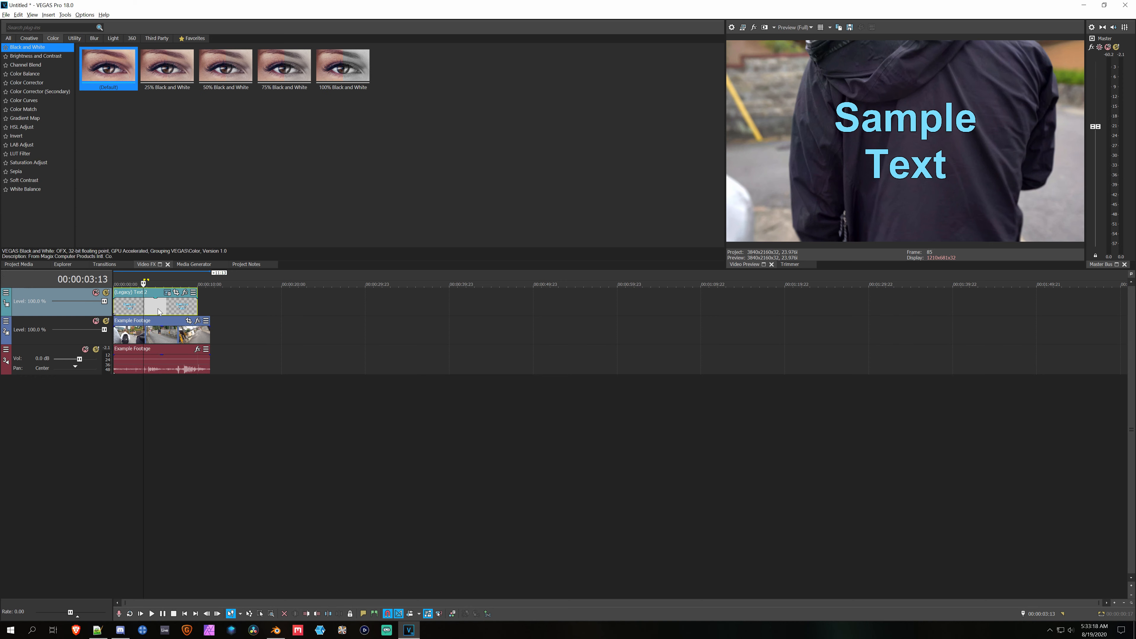
Step: Apply the default Gaussian Blur effect to the Example Footage video event and close its settings
{"action": "left_click", "coordinate": [95, 39]}
{"action": "left_click_drag", "start_coordinate": [87, 68], "coordinate": [140, 332]}
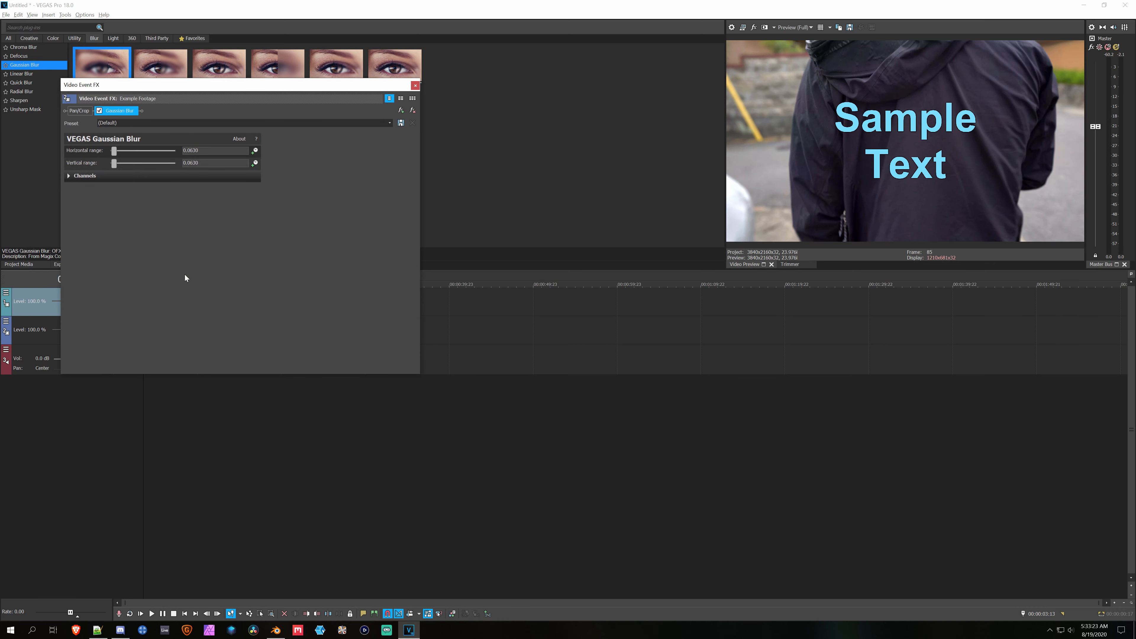
{"action": "left_click", "coordinate": [415, 86]}
Step: Play the marked time selection and build a dynamic RAM preview of it
{"action": "key", "text": "space"}
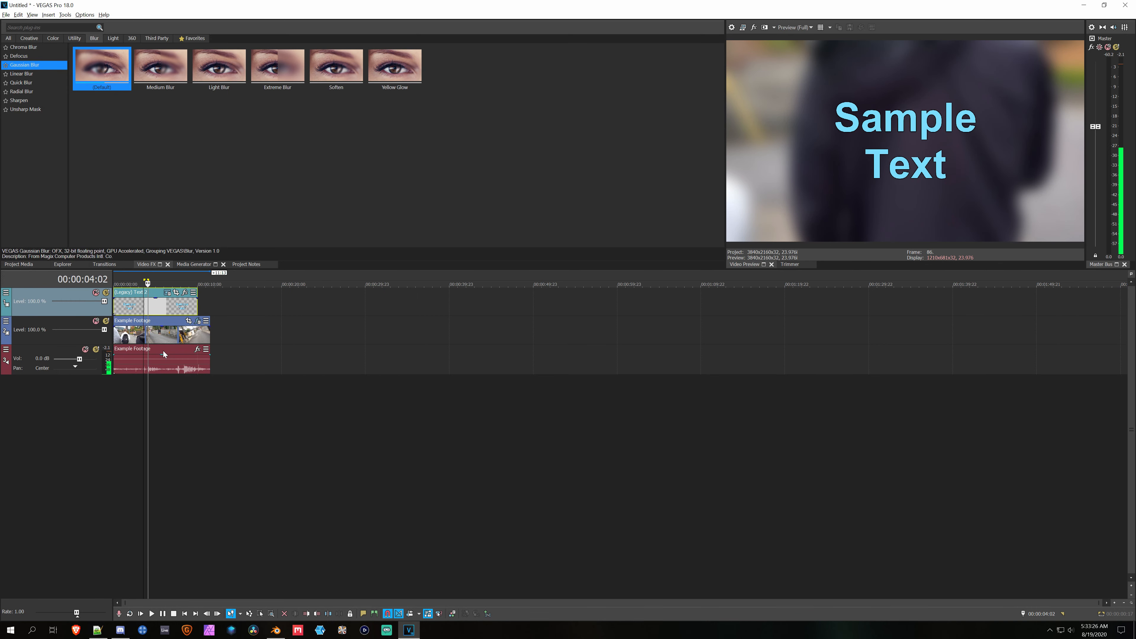
{"action": "key", "text": "shift+b"}
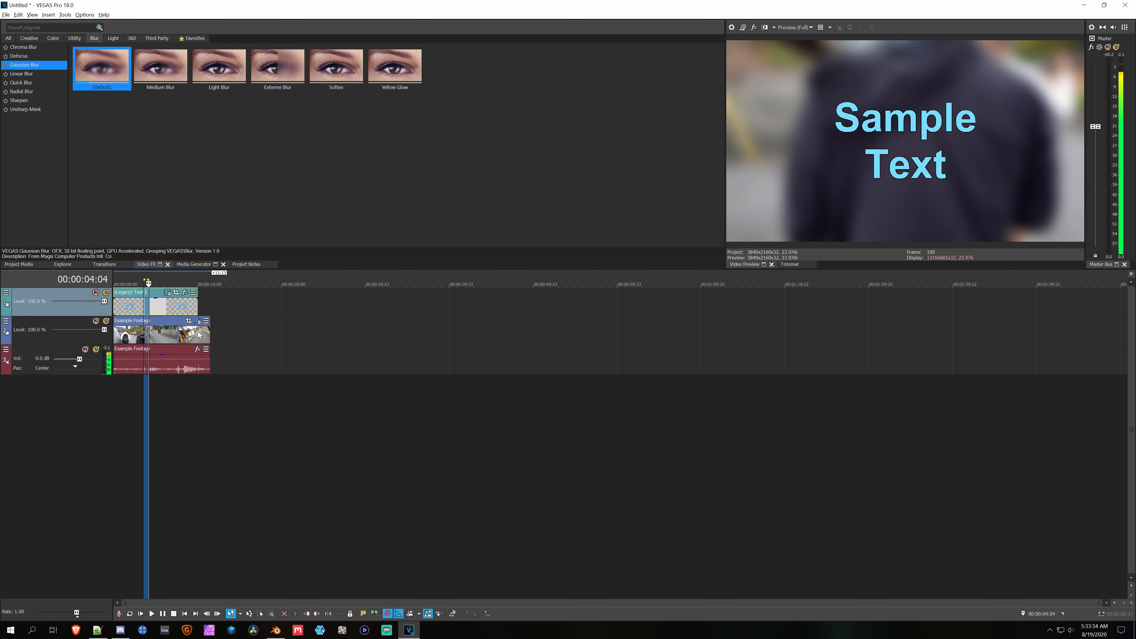
Step: Enable masking in the Example Footage event's Pan/Crop at 00:00:06:23 and draw a closed triangular mask over the road
{"action": "left_click", "coordinate": [172, 342]}
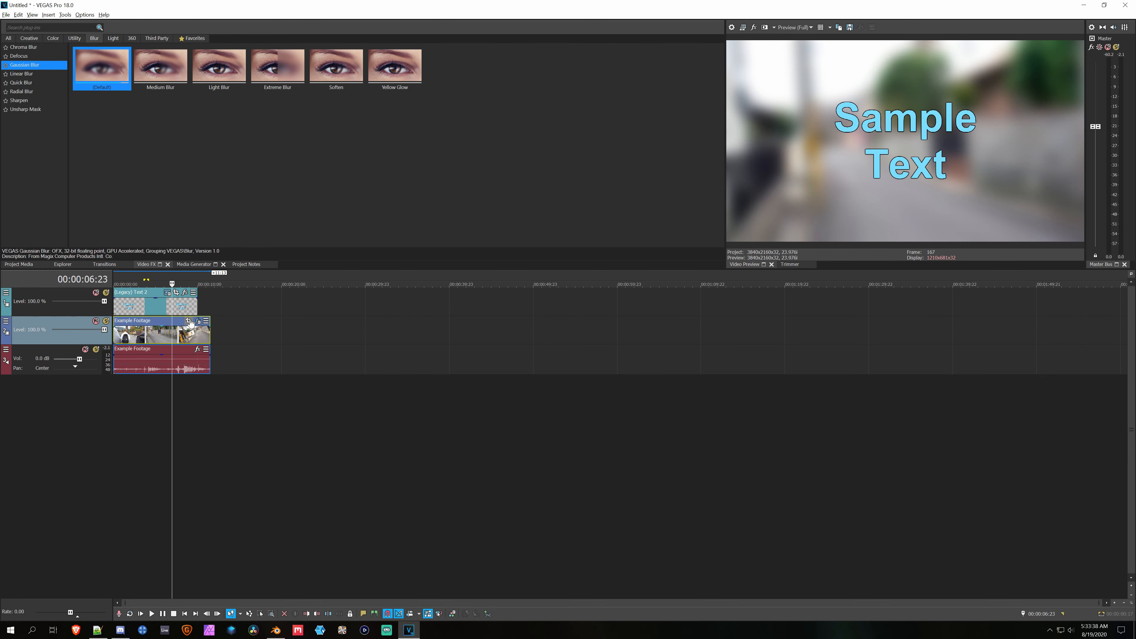
{"action": "left_click", "coordinate": [189, 320]}
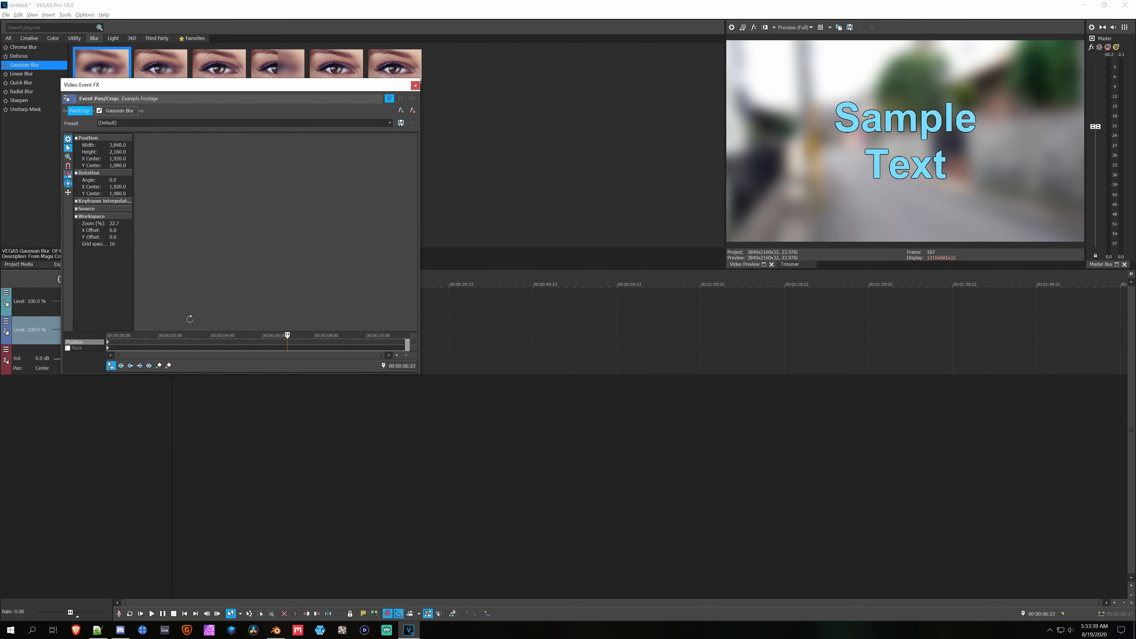
{"action": "left_click", "coordinate": [67, 348]}
{"action": "left_click", "coordinate": [249, 197]}
{"action": "left_click", "coordinate": [214, 283]}
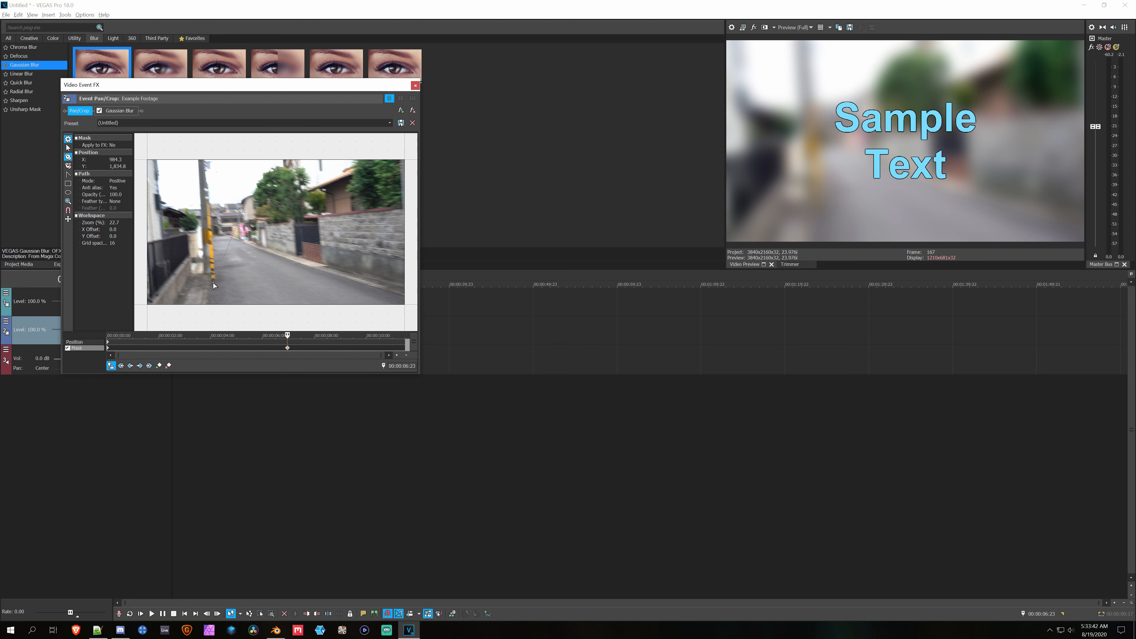
{"action": "left_click", "coordinate": [309, 285]}
{"action": "left_click", "coordinate": [249, 197]}
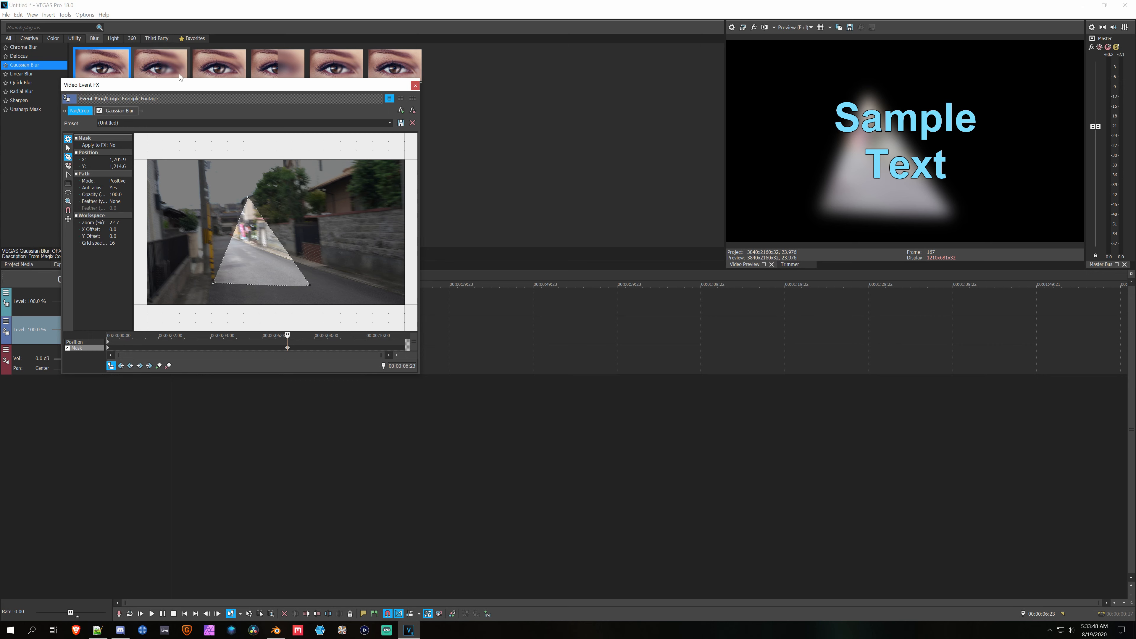
Step: Set the mask's Apply to FX option to Yes and close the event's effect settings
{"action": "left_click", "coordinate": [113, 146]}
{"action": "left_click", "coordinate": [119, 153]}
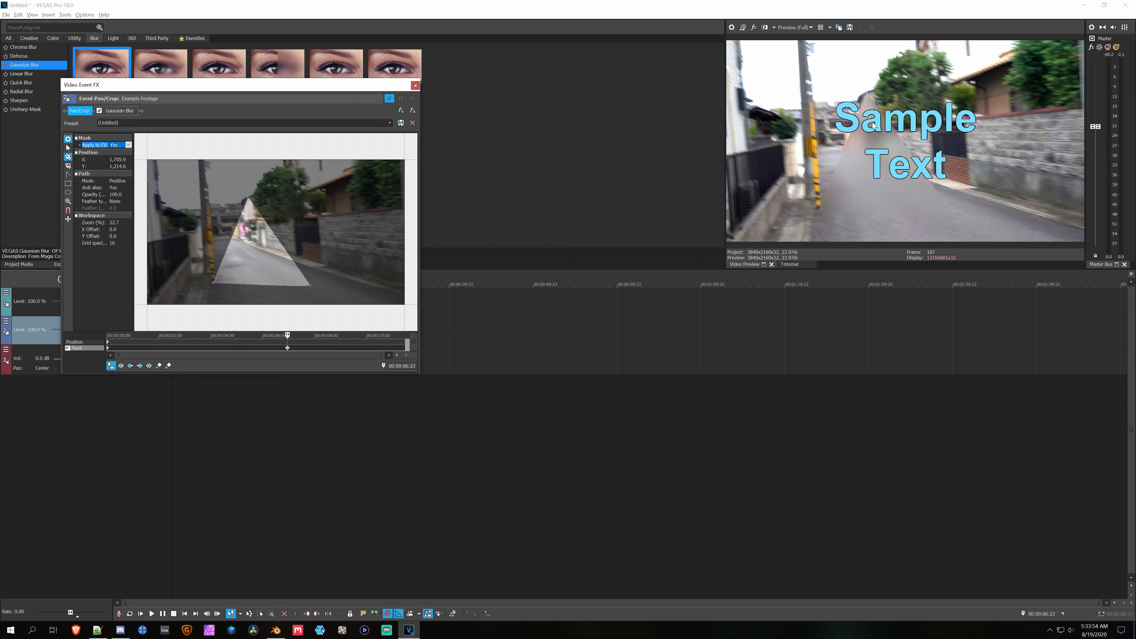
{"action": "left_click", "coordinate": [416, 86]}
Step: Examine the default VST search folder in the VST Effects preferences and the preferred audio editor in the Audio preferences
{"action": "left_click", "coordinate": [85, 15]}
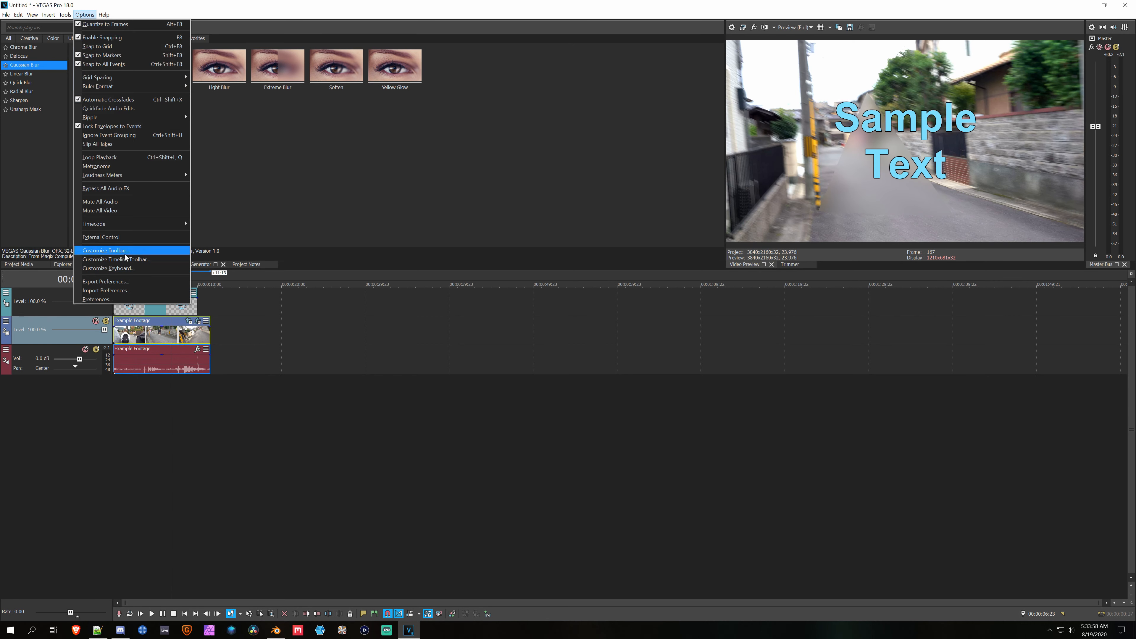
{"action": "left_click", "coordinate": [118, 299]}
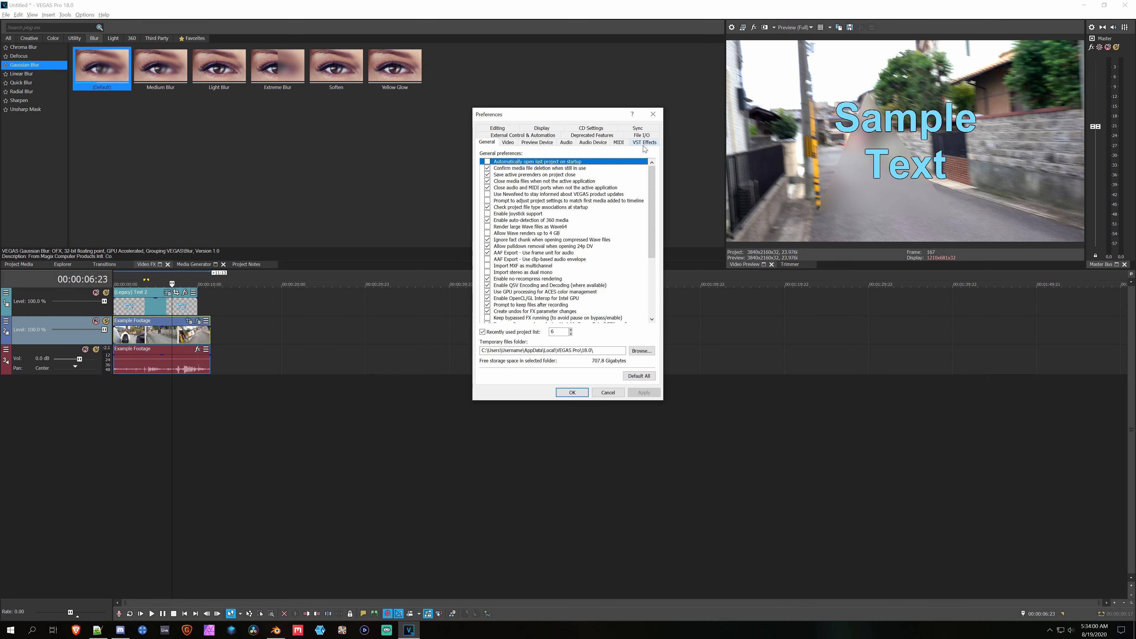
{"action": "left_click", "coordinate": [645, 143]}
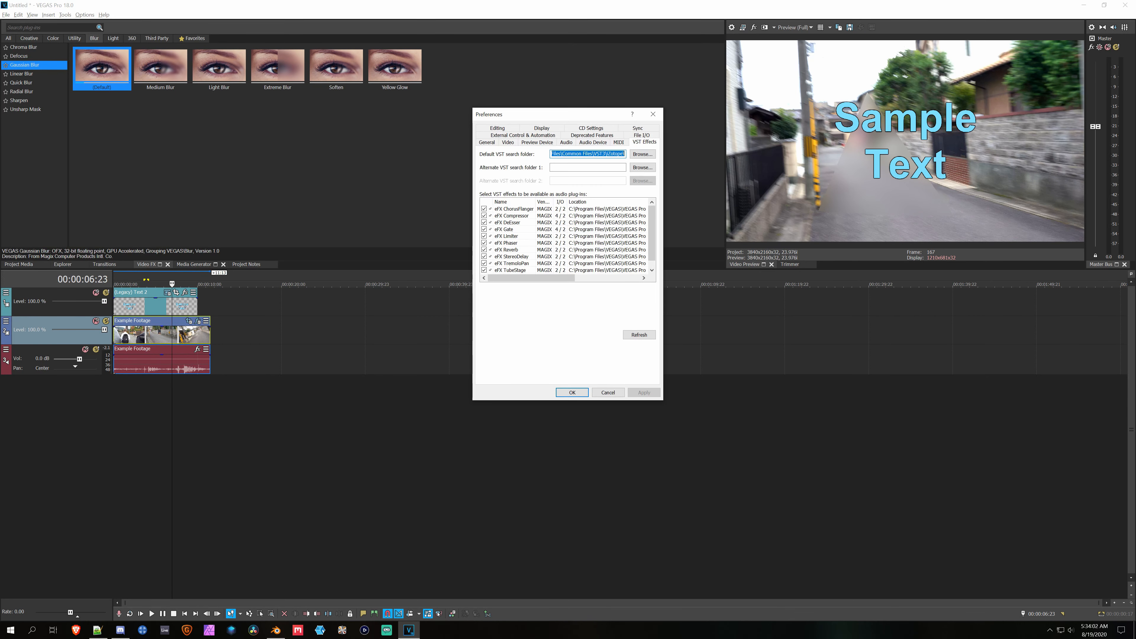
{"action": "left_click", "coordinate": [573, 153]}
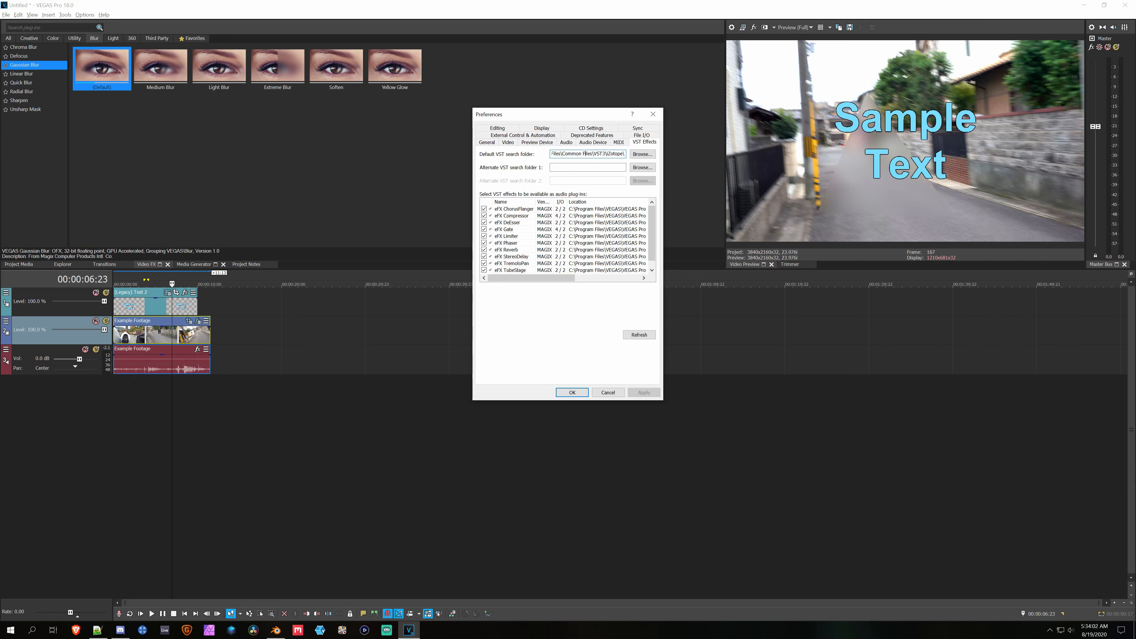
{"action": "left_click", "coordinate": [566, 142]}
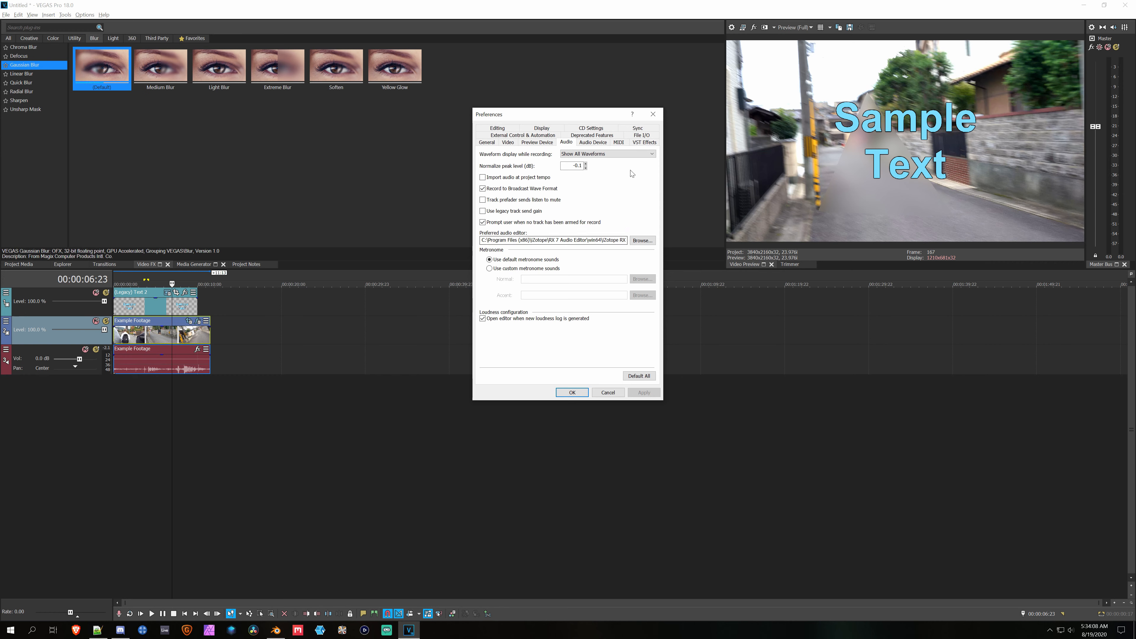
{"action": "left_click", "coordinate": [653, 114]}
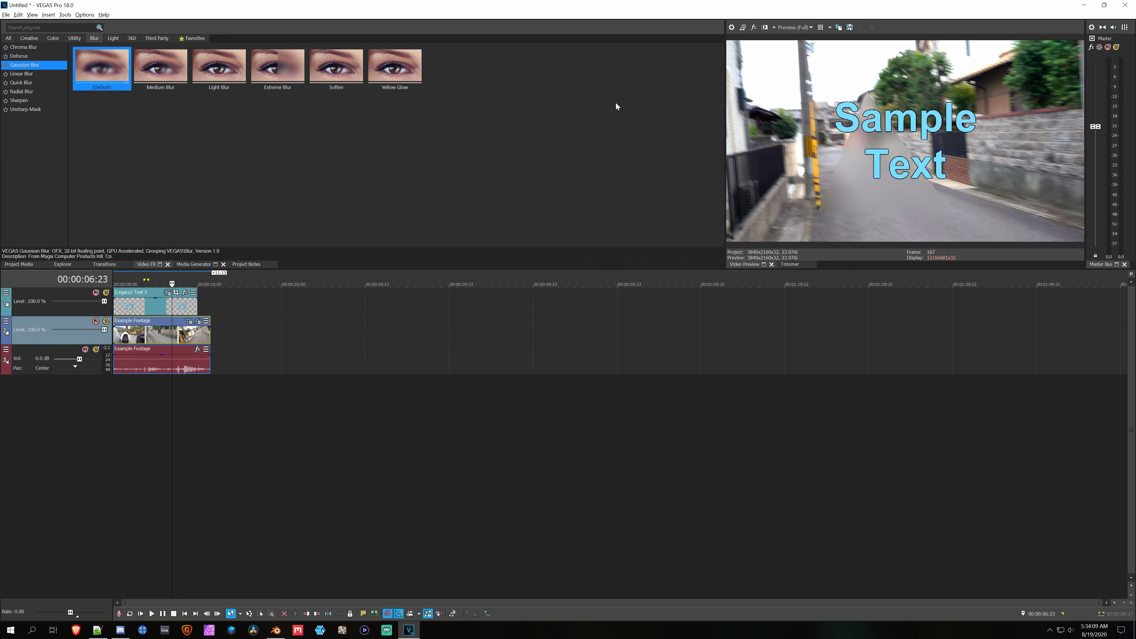
Step: Open the Example Footage audio event on the timeline in the audio editor
{"action": "left_click", "coordinate": [158, 361]}
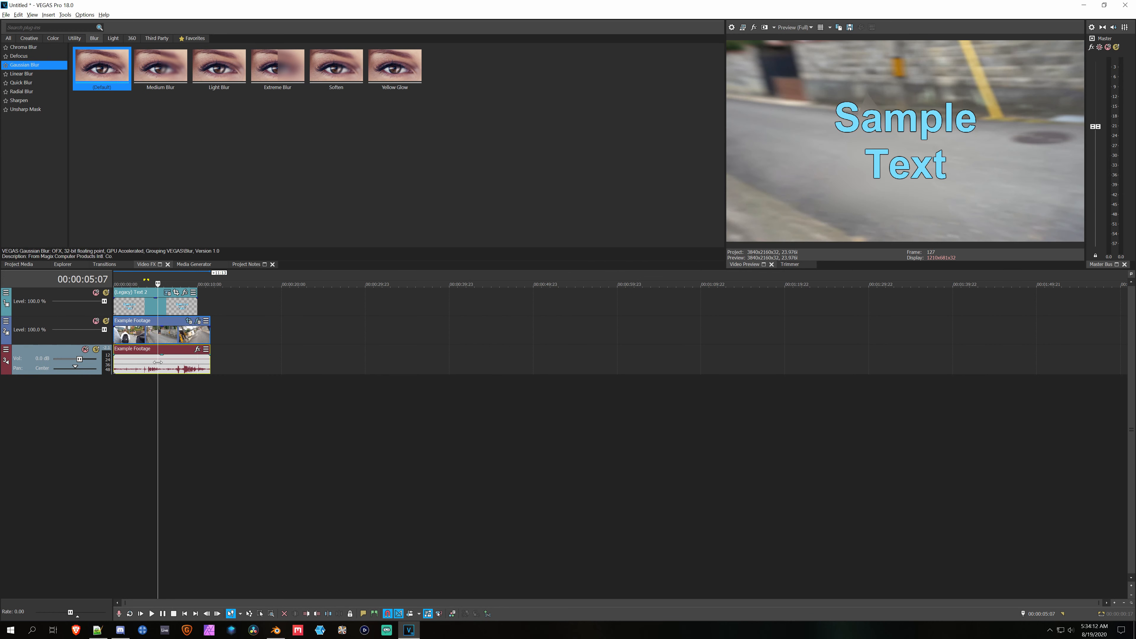
{"action": "right_click", "coordinate": [158, 362]}
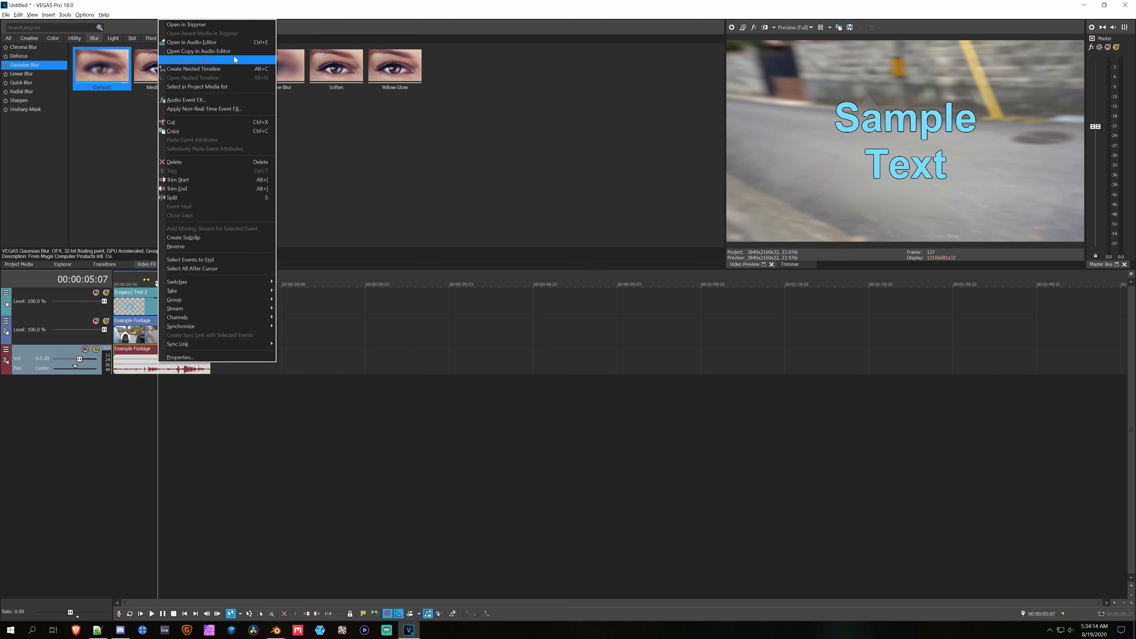
{"action": "left_click", "coordinate": [232, 44]}
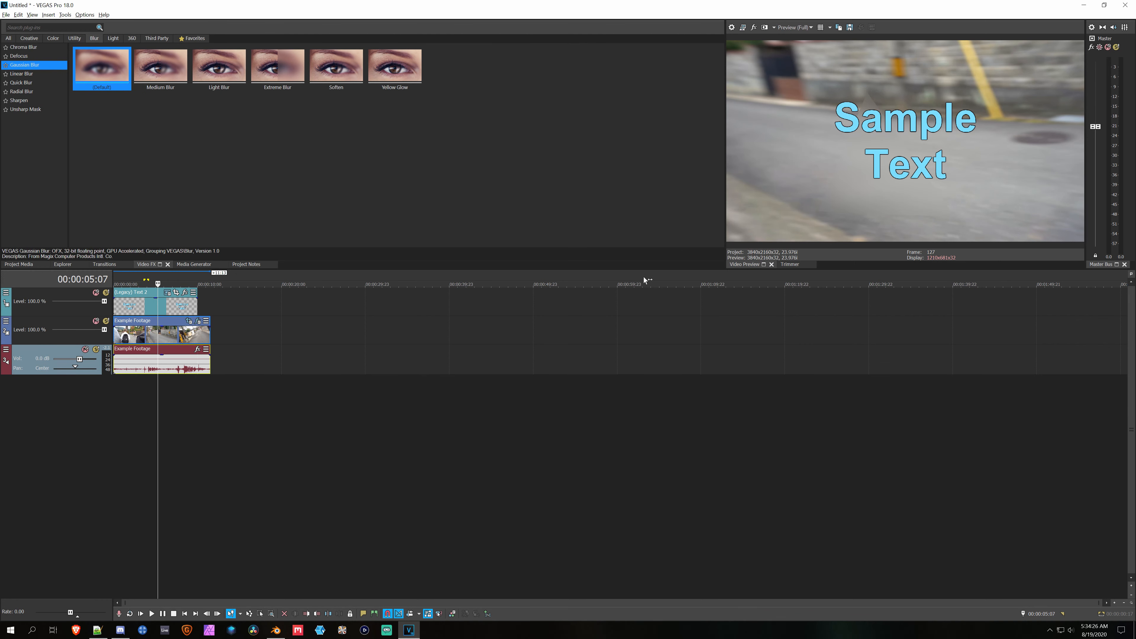
Step: Hide the docked windows so that the timeline fills the workspace, and restore them
{"action": "key", "text": "alt+grave"}
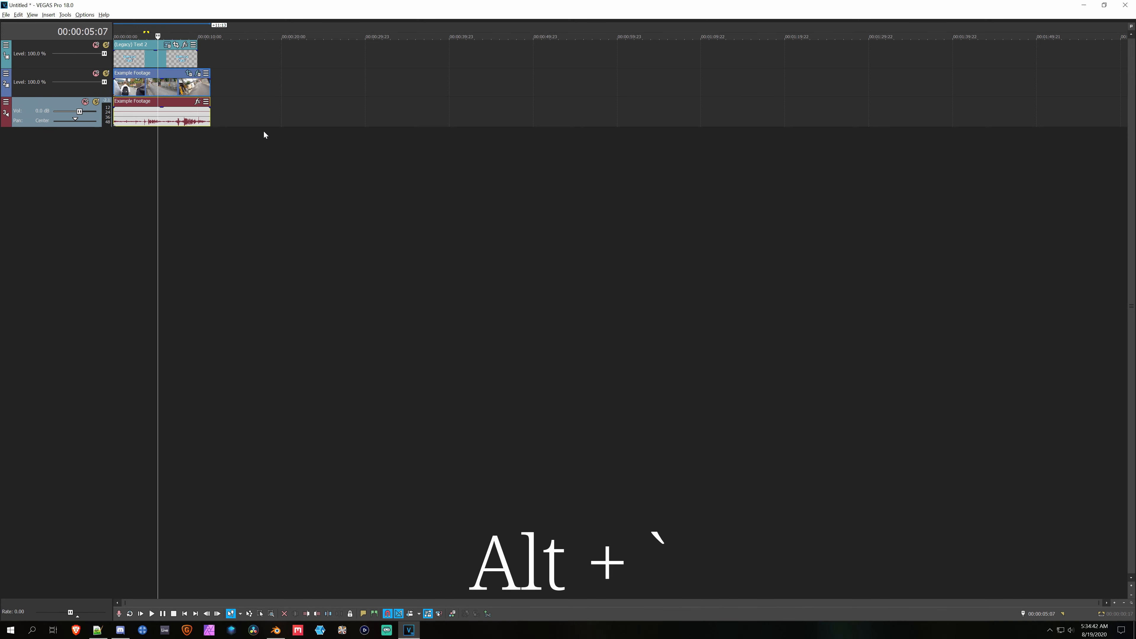
{"action": "key", "text": "alt+grave"}
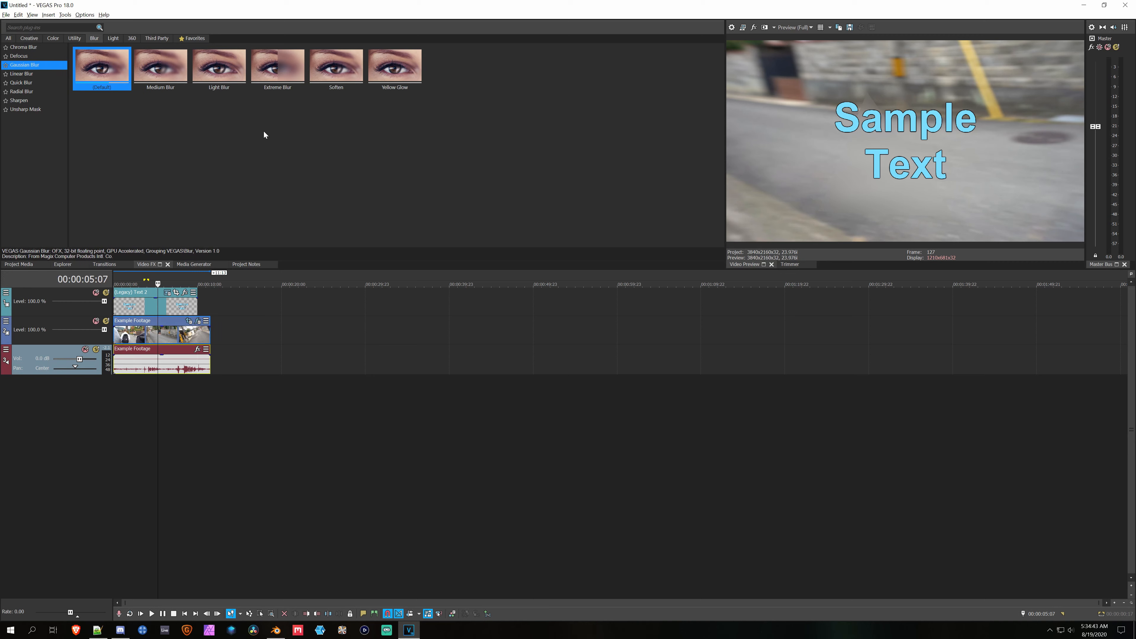
Step: Undock the Project Notes, Video FX, Explorer and Project Media windows and widen the Video Preview area
{"action": "double_click", "coordinate": [241, 264]}
{"action": "left_click", "coordinate": [141, 264]}
{"action": "double_click", "coordinate": [141, 264]}
{"action": "left_click_drag", "start_coordinate": [65, 263], "coordinate": [146, 200]}
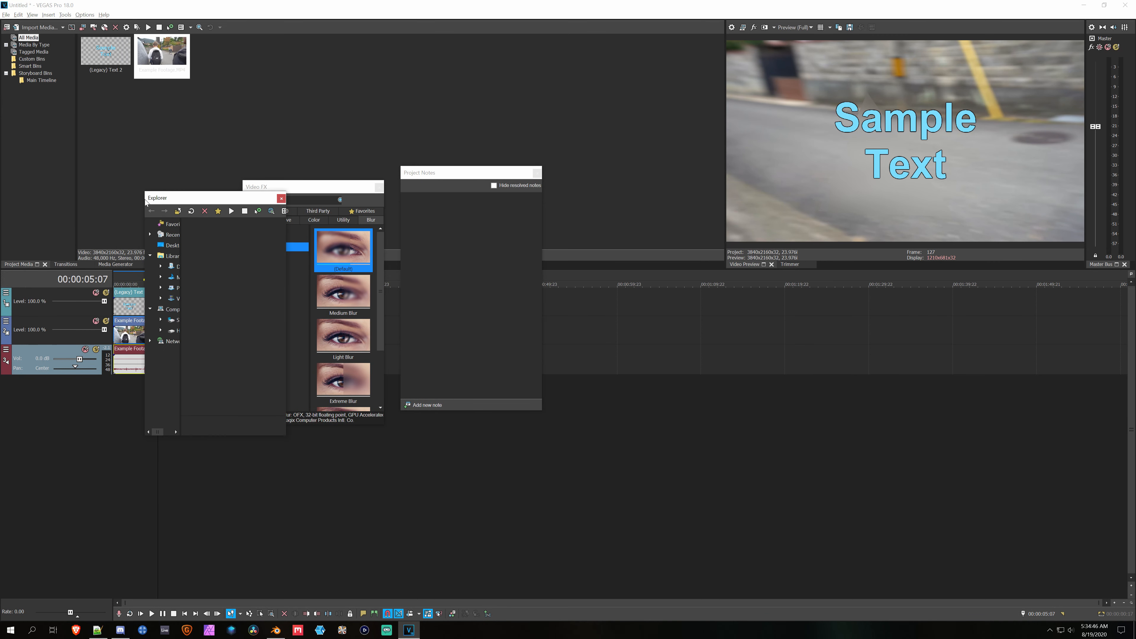
{"action": "double_click", "coordinate": [16, 264]}
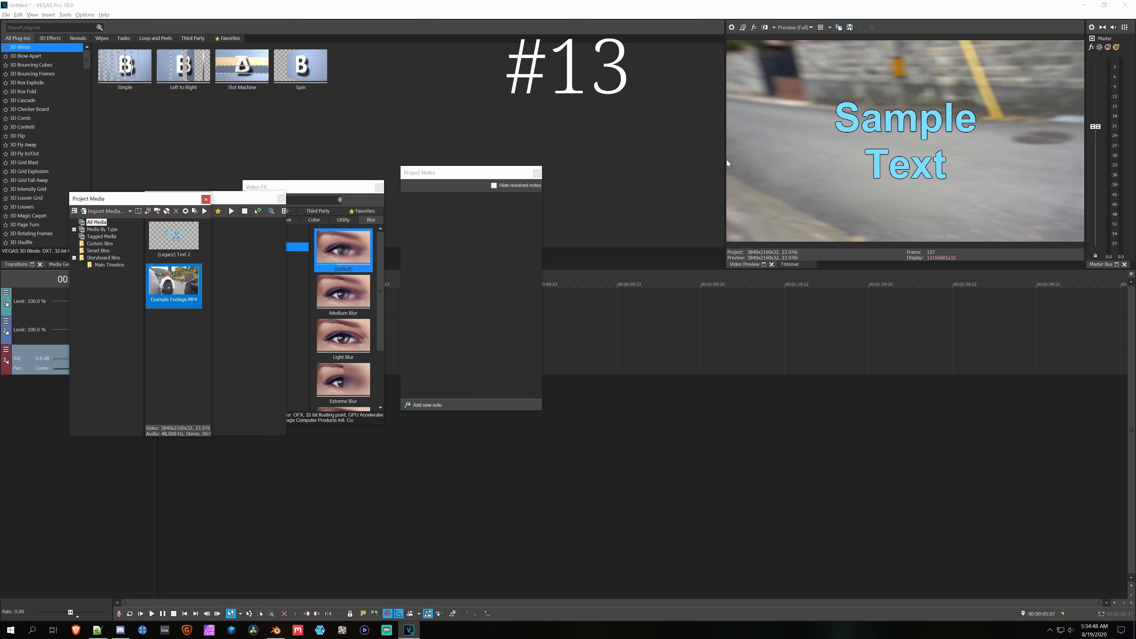
{"action": "left_click_drag", "start_coordinate": [717, 159], "coordinate": [354, 159]}
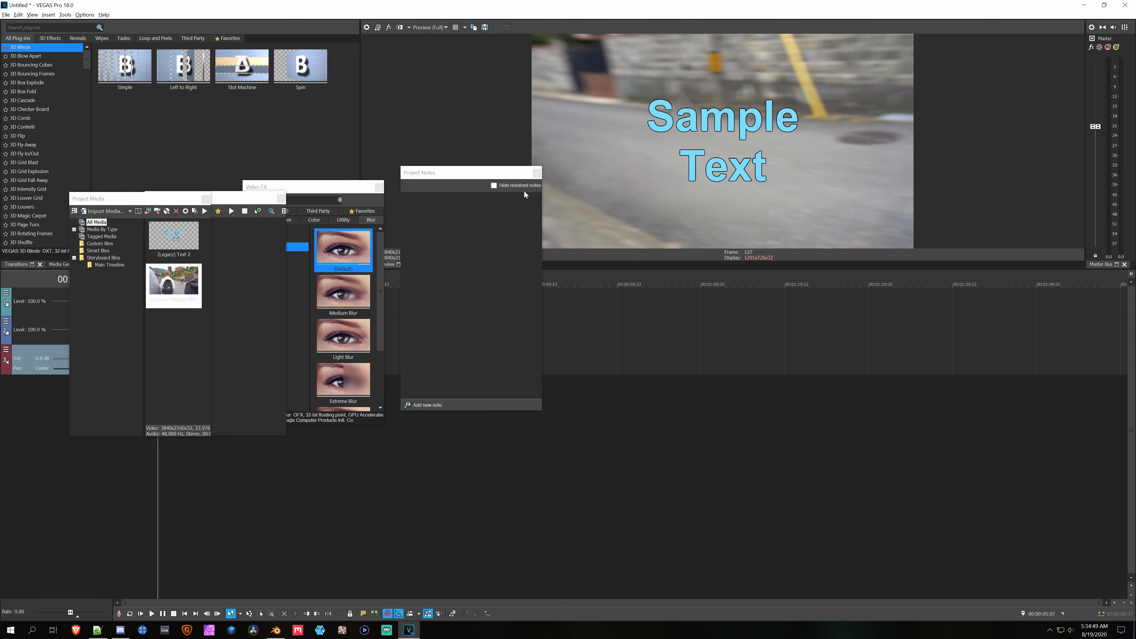
Step: Reset the window arrangement to the Default Layout
{"action": "left_click", "coordinate": [33, 15]}
{"action": "mouse_move", "coordinate": [82, 45]}
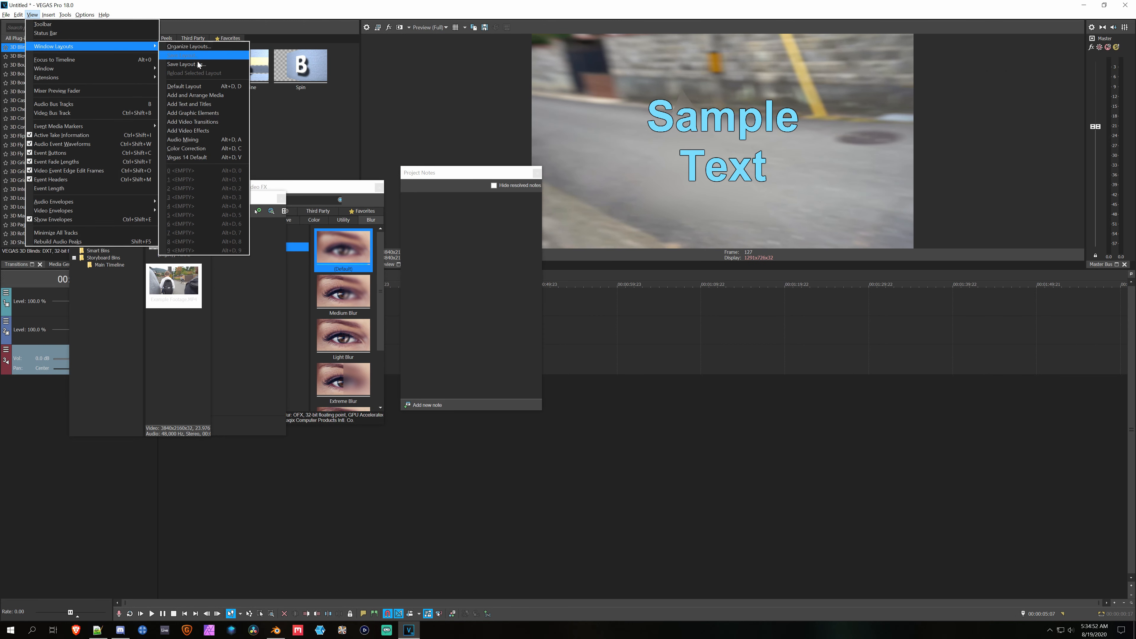
{"action": "left_click", "coordinate": [197, 86]}
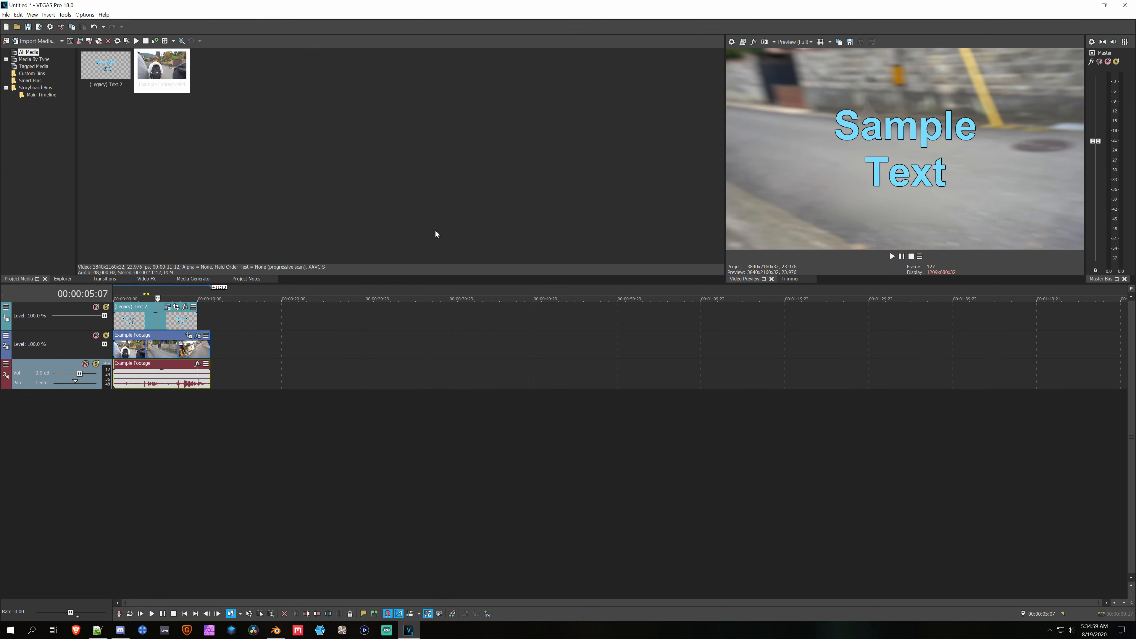
Step: Delete Example Footage.MP4 from the Videos folder in File Explorer, and return to VEGAS Pro, dismissing its missing-file dialog
{"action": "key", "text": "super+e"}
{"action": "left_click", "coordinate": [393, 387]}
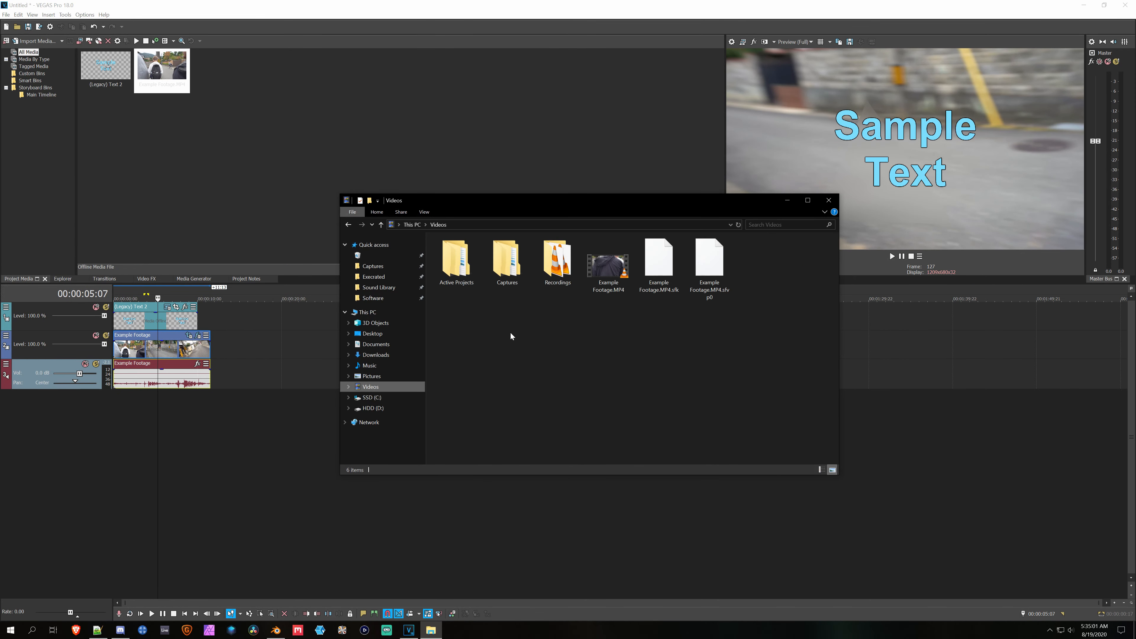
{"action": "left_click", "coordinate": [608, 289]}
{"action": "key", "text": "Delete"}
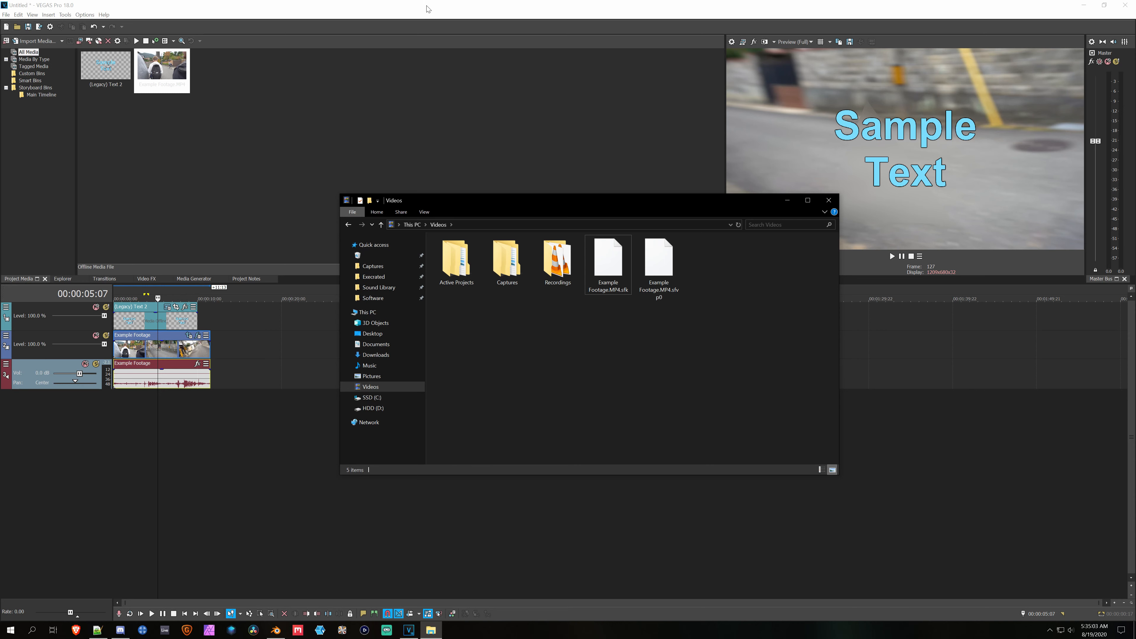
{"action": "left_click", "coordinate": [494, 78]}
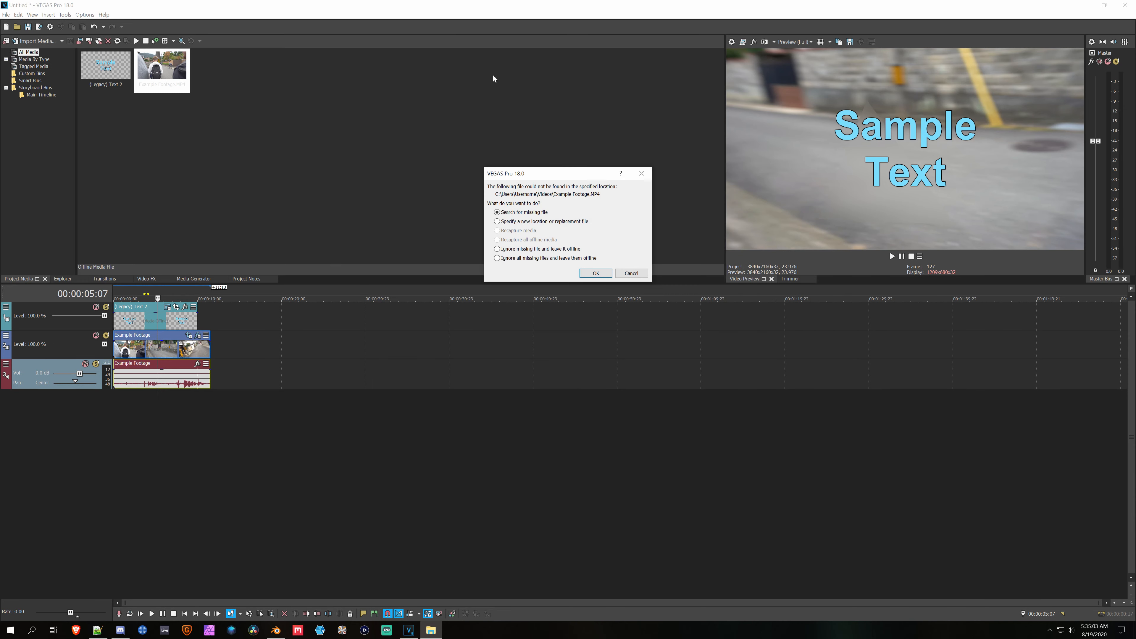
{"action": "left_click", "coordinate": [641, 178]}
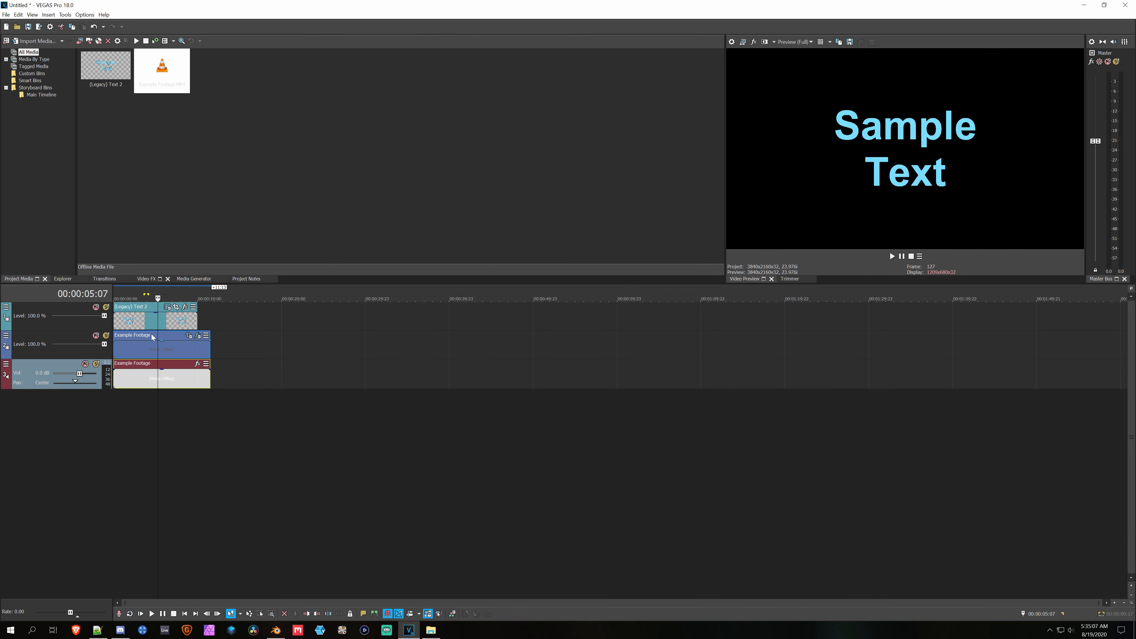
Step: Delete the Example Footage event from the timeline and remove all unused media from the project
{"action": "left_click", "coordinate": [151, 347]}
{"action": "key", "text": "Delete"}
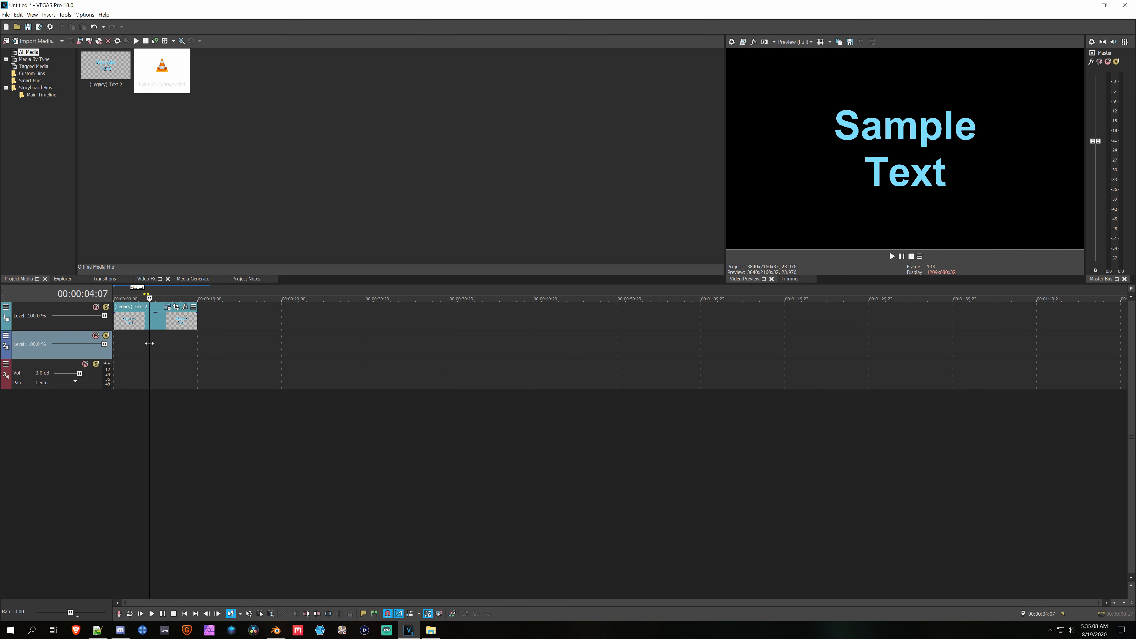
{"action": "left_click", "coordinate": [7, 41]}
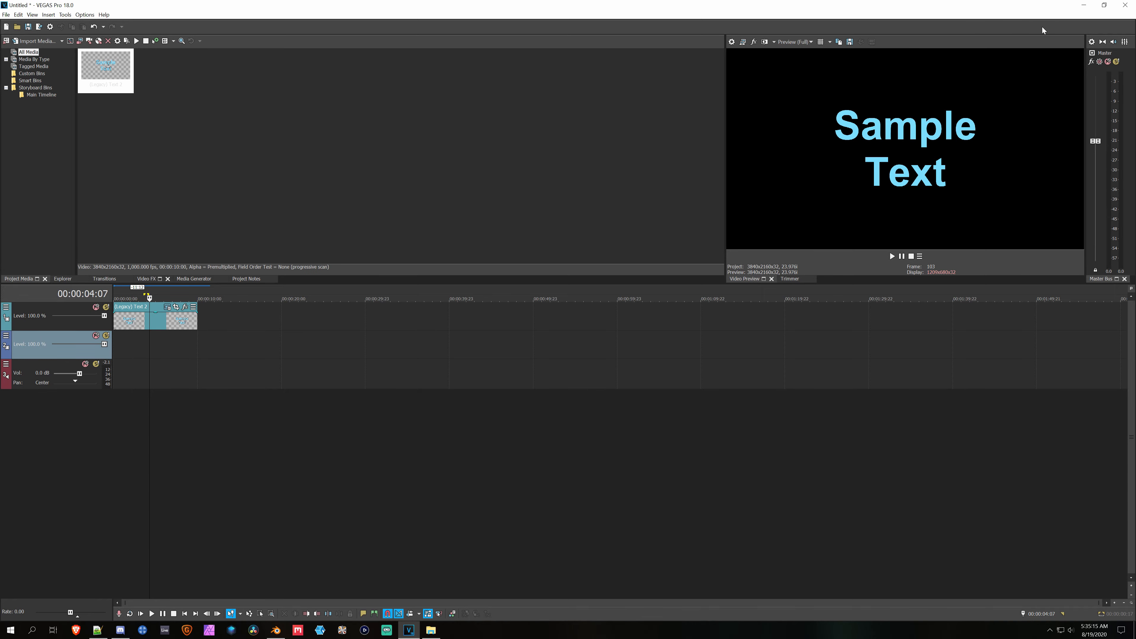
Step: Exit VEGAS Pro without saving the changes to the Untitled project
{"action": "left_click", "coordinate": [1123, 5]}
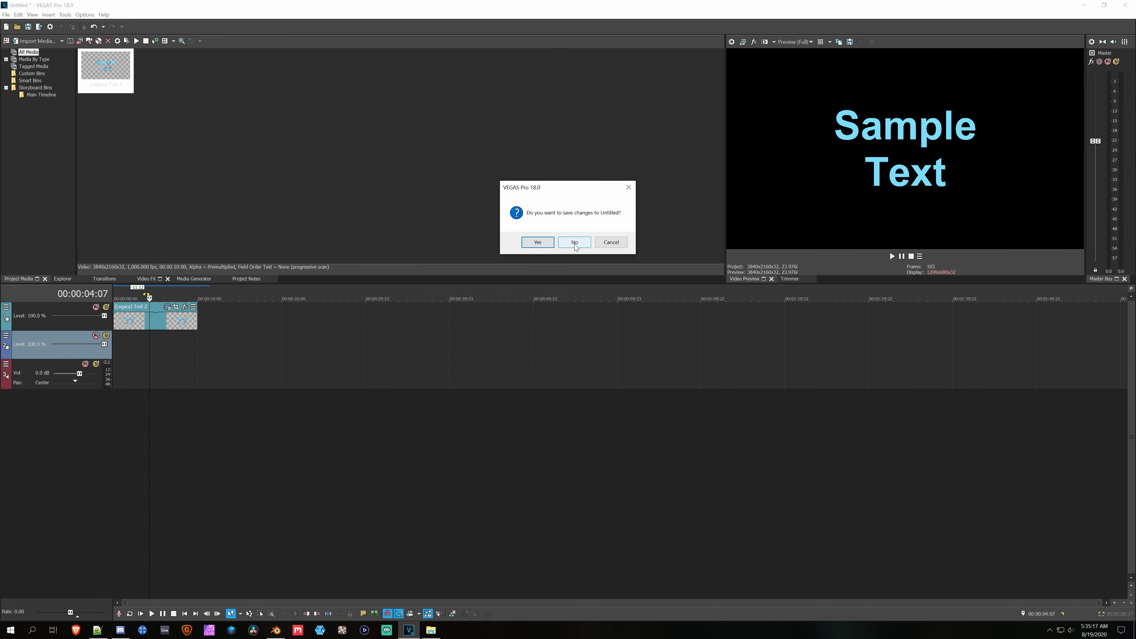
{"action": "left_click", "coordinate": [585, 245]}
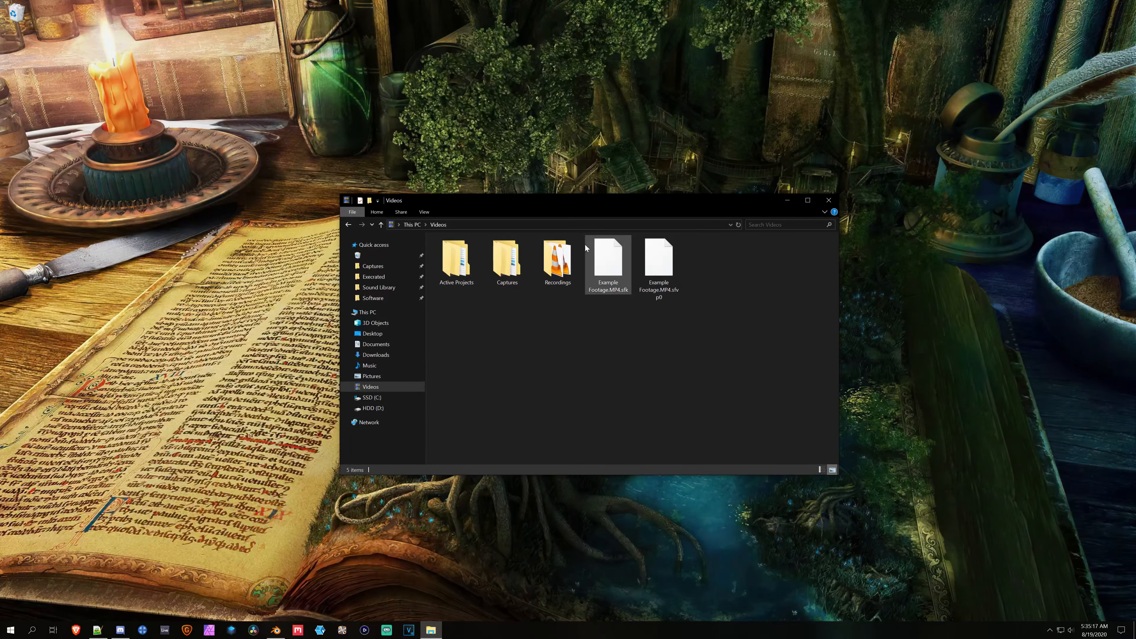
Step: Launch VEGAS Pro with its preferences reset prompt and enable deletion of all cached application data
{"action": "left_click", "coordinate": [410, 631]}
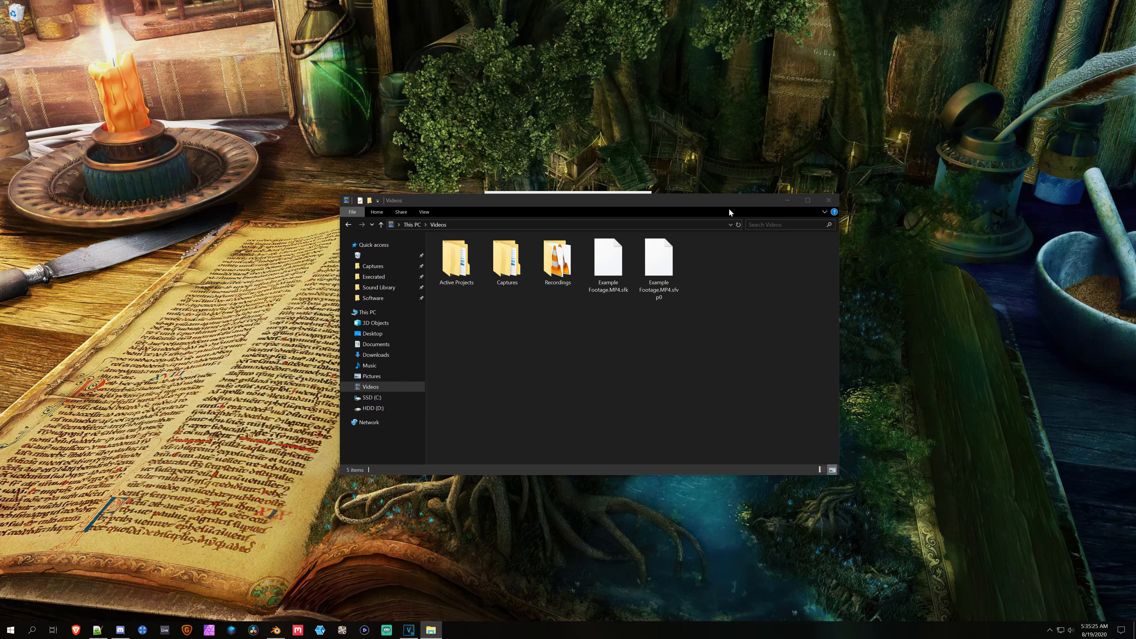
{"action": "left_click", "coordinate": [788, 200]}
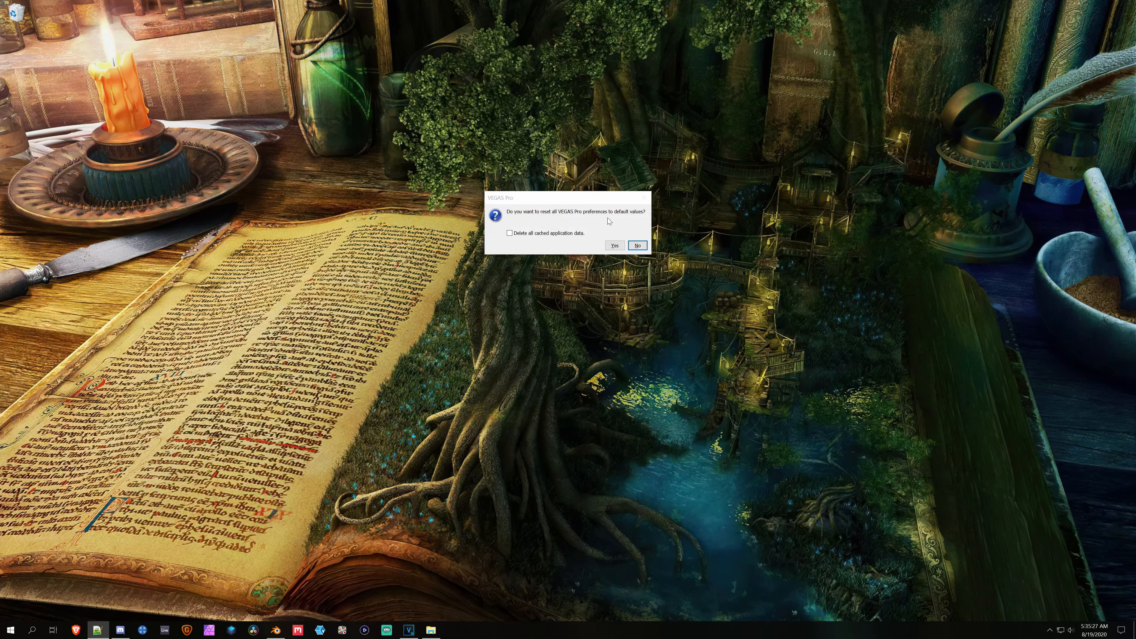
{"action": "left_click", "coordinate": [510, 233]}
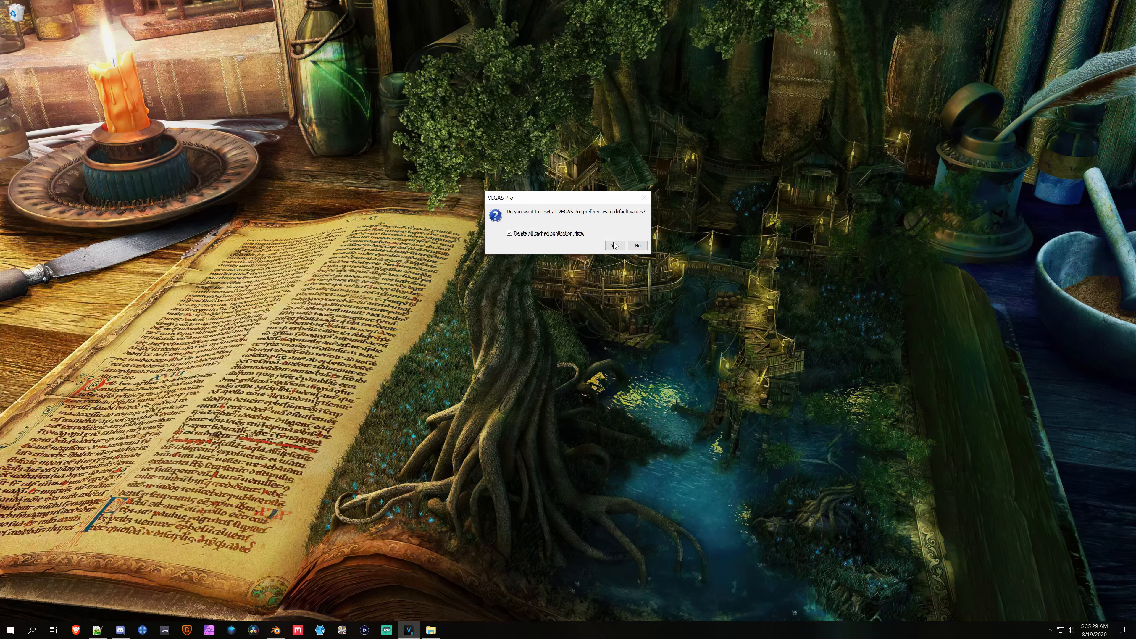